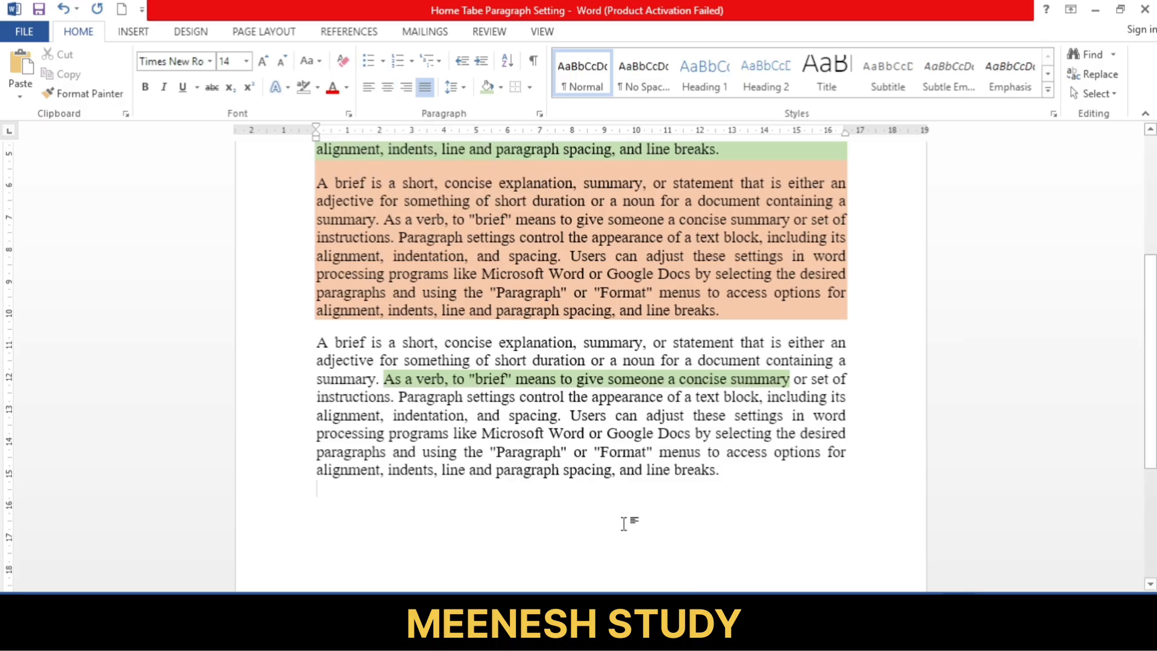
Switch to Hindi input and add the lines "फलो के नाम" and "सब्जियों के नाम" below the last paragraph.
{"action": "key", "text": "Return"}
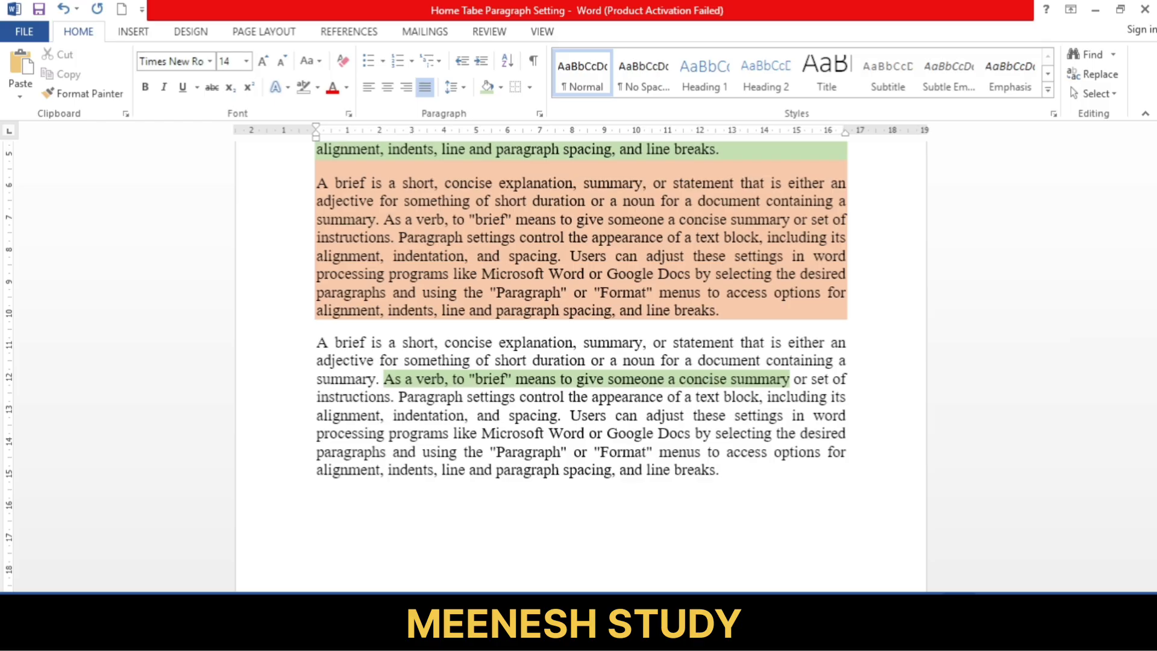
{"action": "key", "text": "super+space"}
{"action": "key", "text": "super+space"}
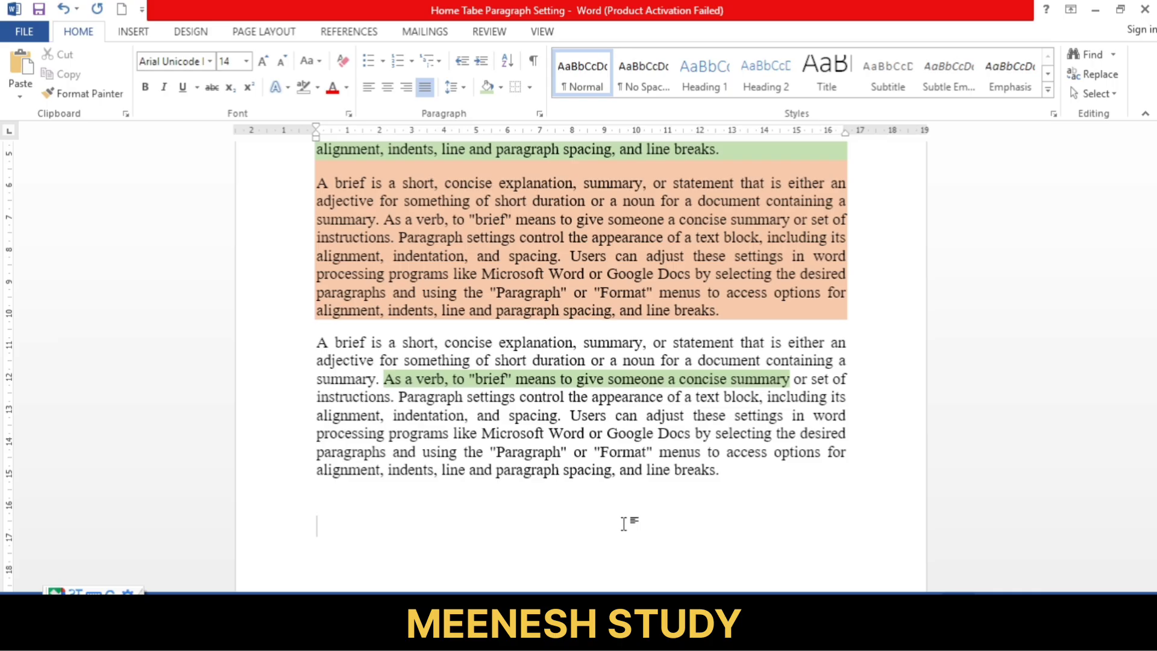
{"action": "type", "text": "फलो के नाम"}
{"action": "key", "text": "Return"}
{"action": "type", "text": "sabji"}
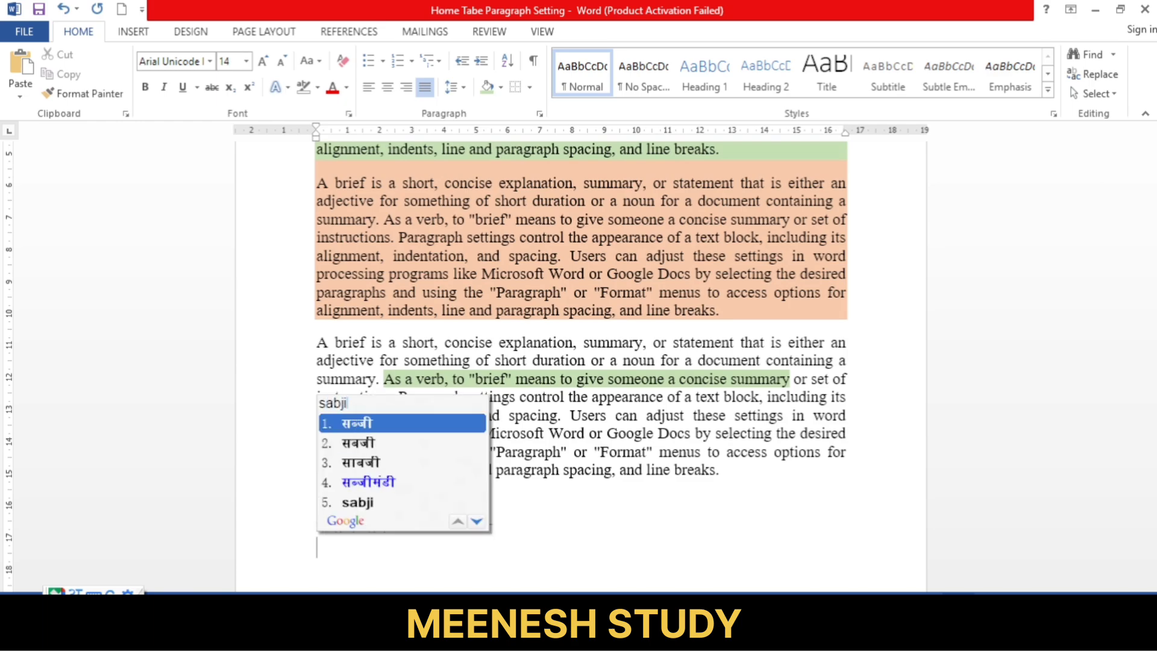
{"action": "type", "text": "yo ke naam"}
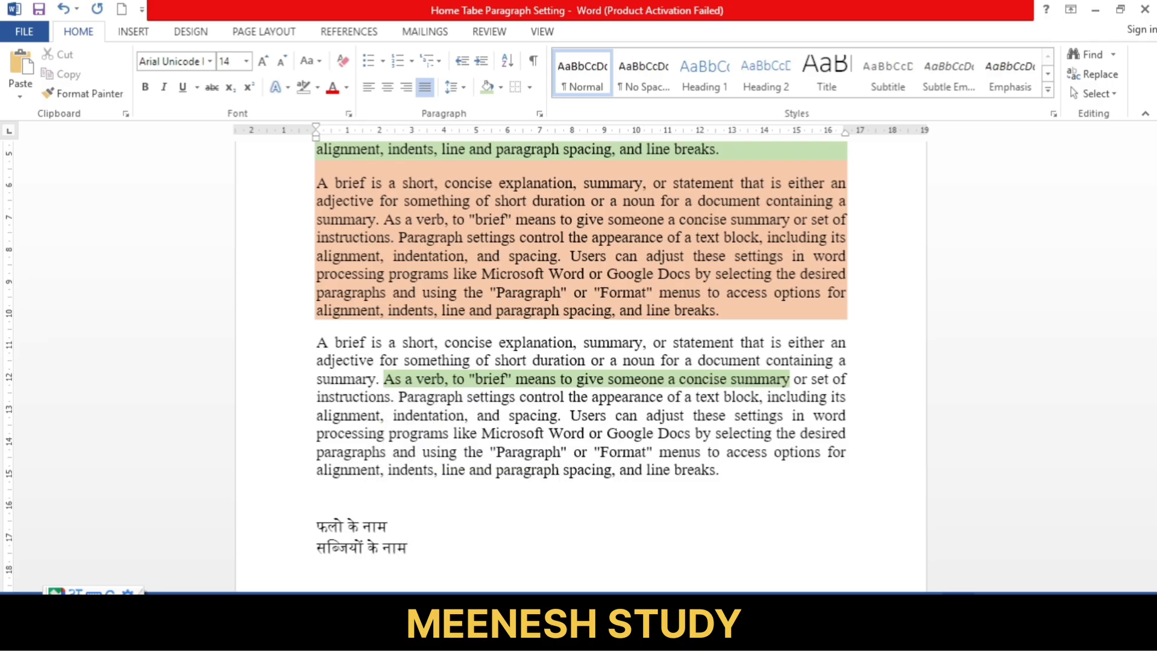
{"action": "key", "text": "Return"}
{"action": "key", "text": "Return"}
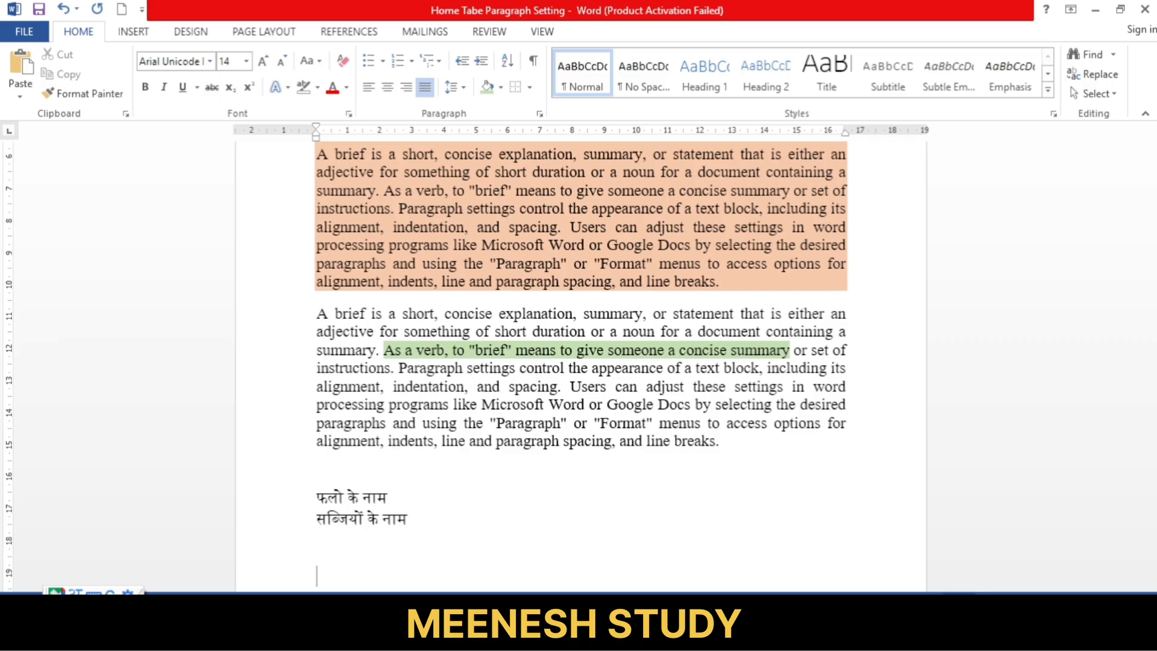
Switch back to English input and list 121, 140, 150, 270, 360, 450 and 500 on separate lines below the Hindi text.
{"action": "key", "text": "alt+shift"}
{"action": "type", "text": "121"}
{"action": "key", "text": "Return"}
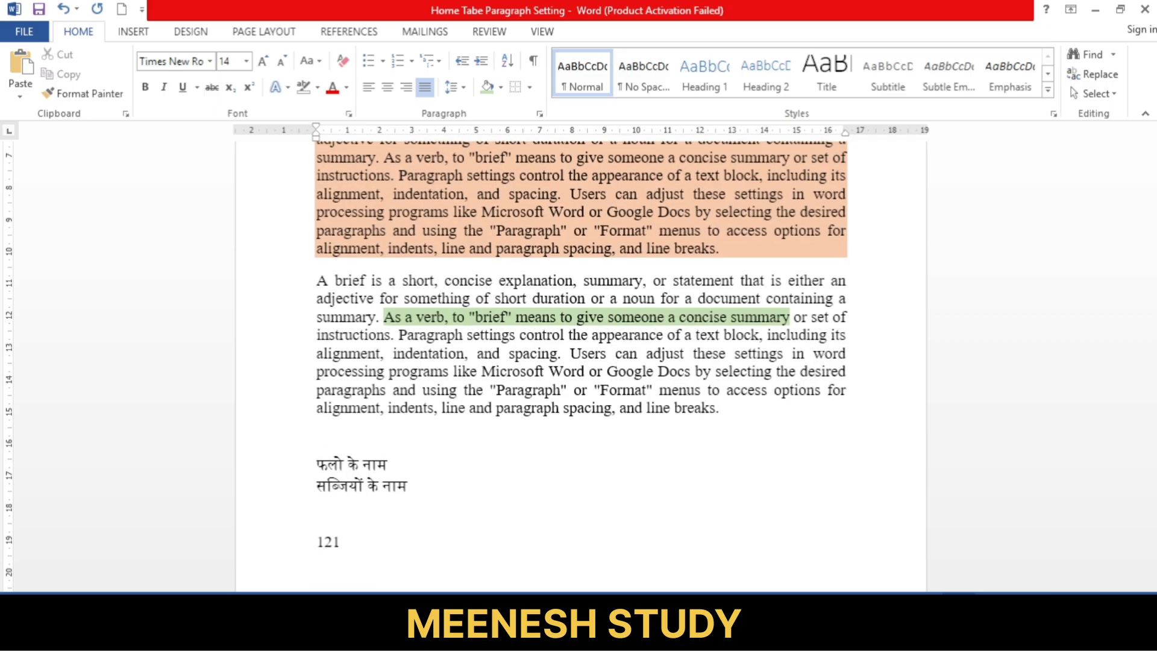
{"action": "type", "text": "140"}
{"action": "key", "text": "Return"}
{"action": "type", "text": "150"}
{"action": "key", "text": "Return"}
{"action": "type", "text": "270"}
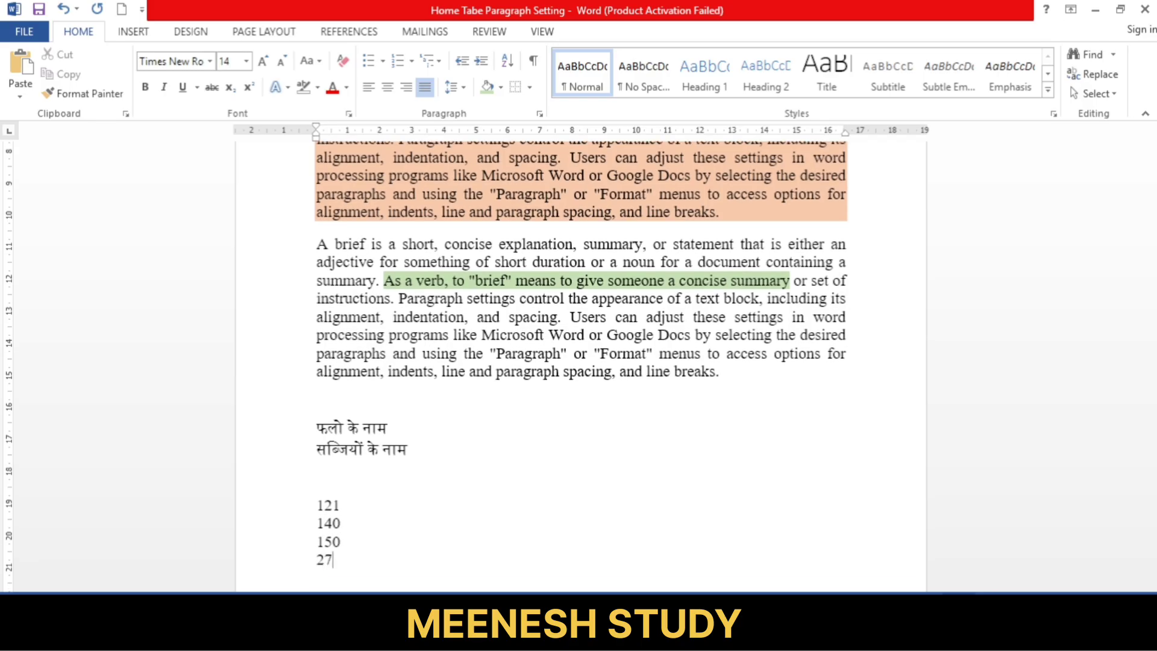
{"action": "key", "text": "Return"}
{"action": "type", "text": "360"}
{"action": "key", "text": "Return"}
{"action": "type", "text": "4"}
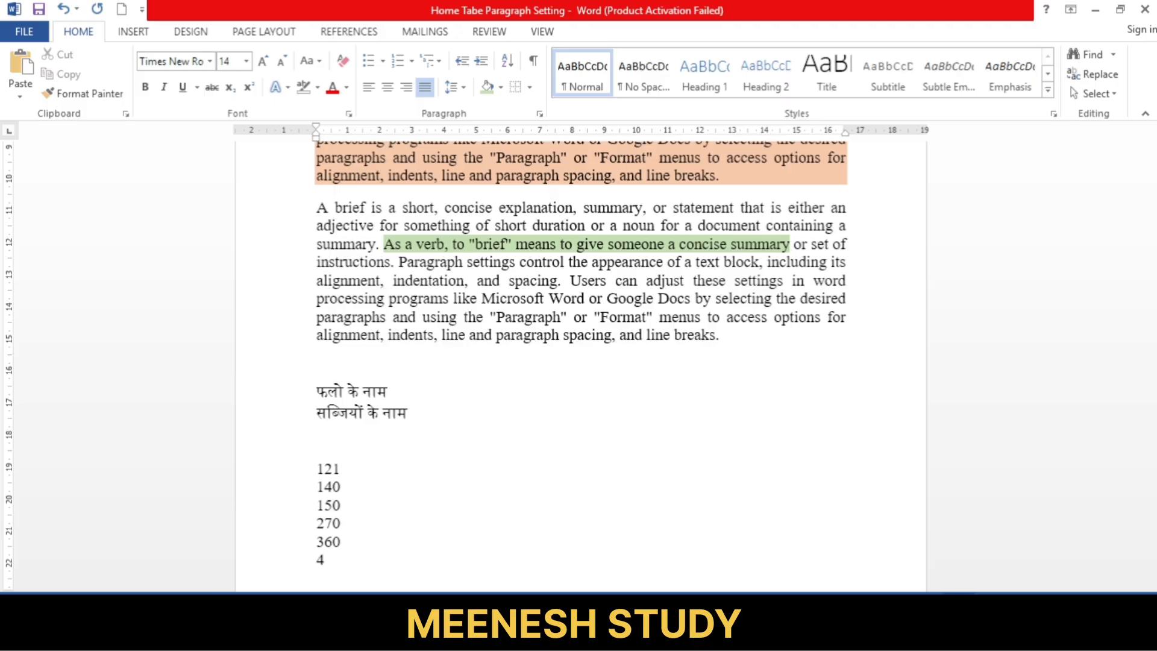
{"action": "type", "text": "50"}
{"action": "key", "text": "Return"}
{"action": "type", "text": "500"}
{"action": "key", "text": "Return"}
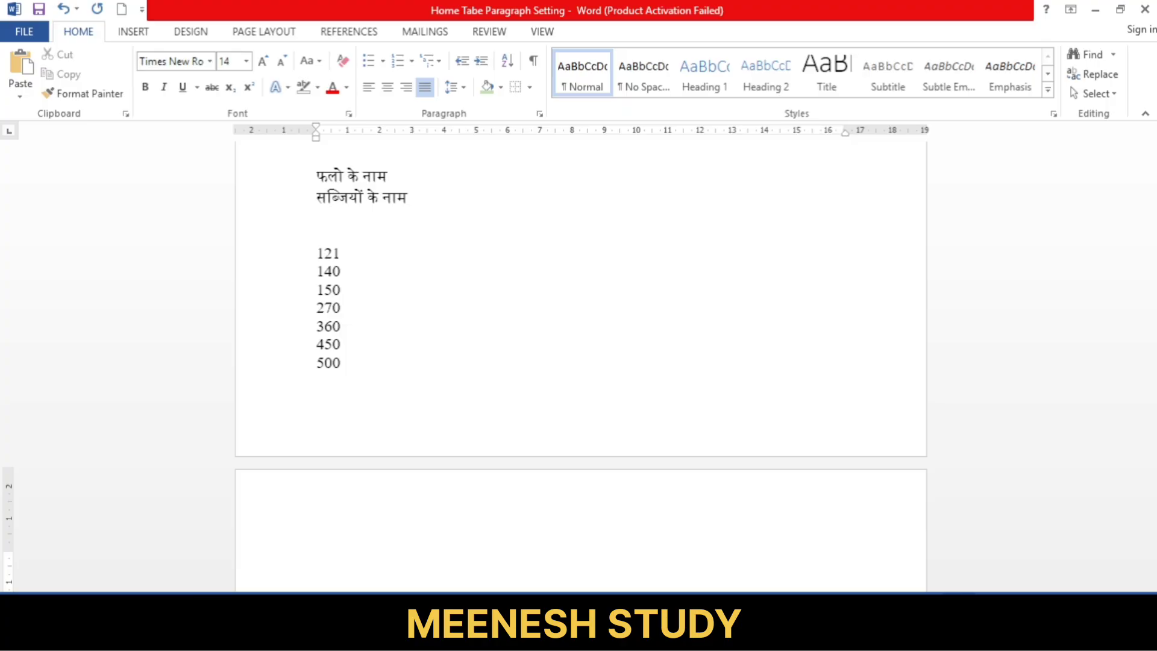
List the capital letters A to K on separate lines at the start of the next page.
{"action": "type", "text": "A"}
{"action": "key", "text": "Return"}
{"action": "type", "text": "B"}
{"action": "key", "text": "Return"}
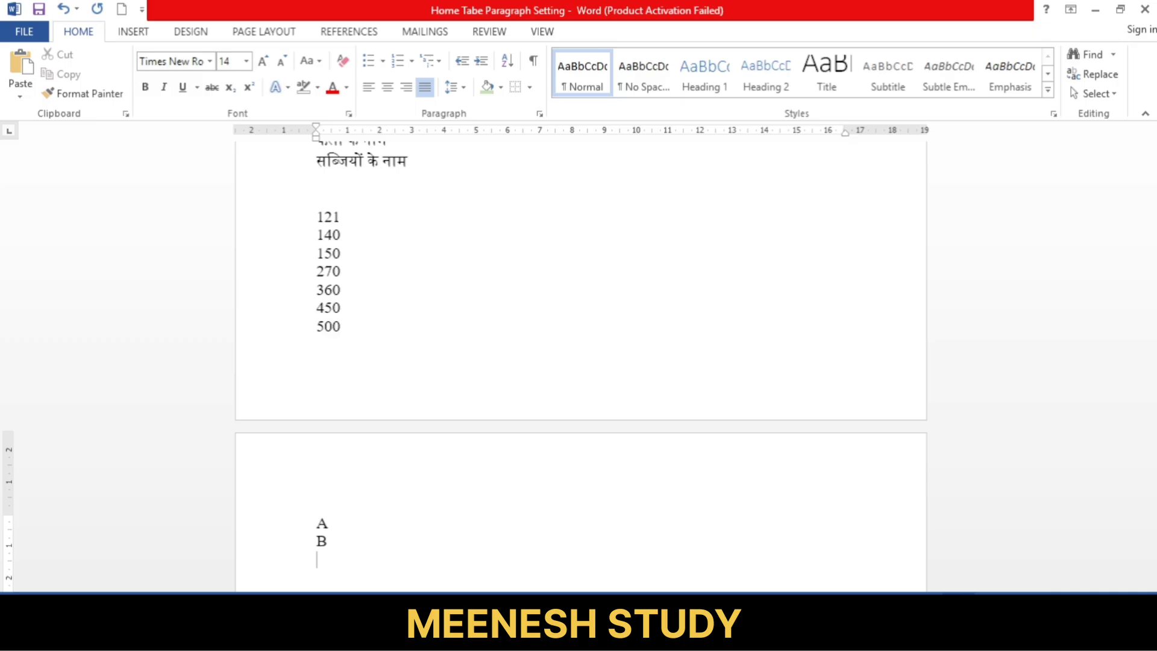
{"action": "type", "text": "C"}
{"action": "key", "text": "Return"}
{"action": "type", "text": "D"}
{"action": "key", "text": "Return"}
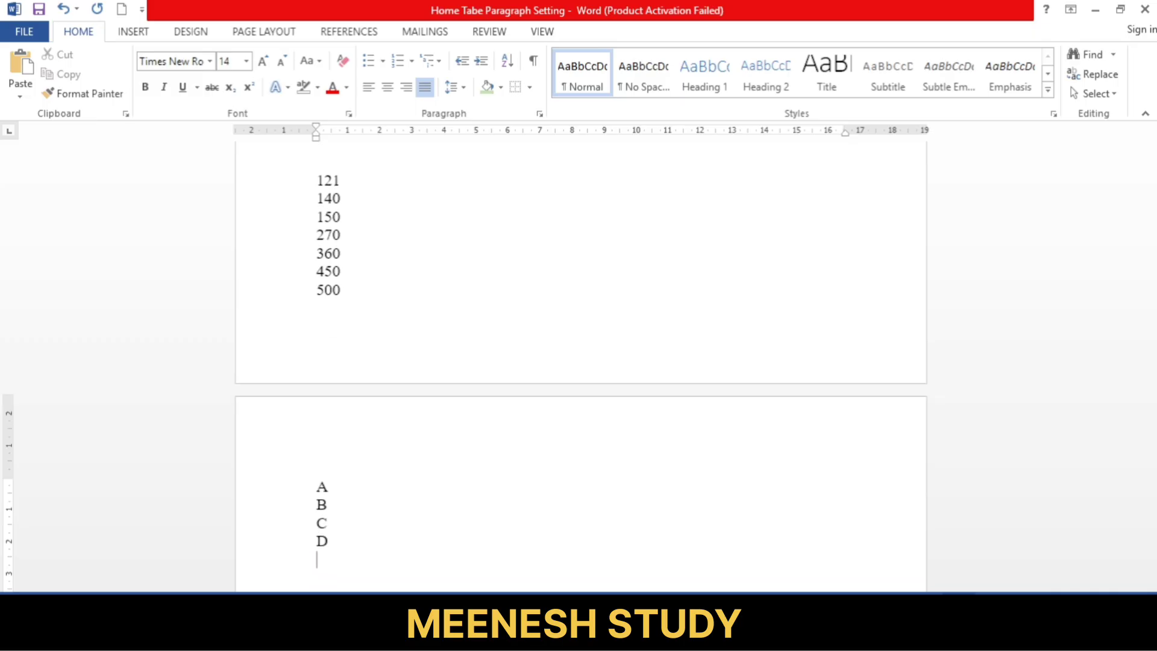
{"action": "type", "text": "E"}
{"action": "key", "text": "Return"}
{"action": "type", "text": "F"}
{"action": "key", "text": "Return"}
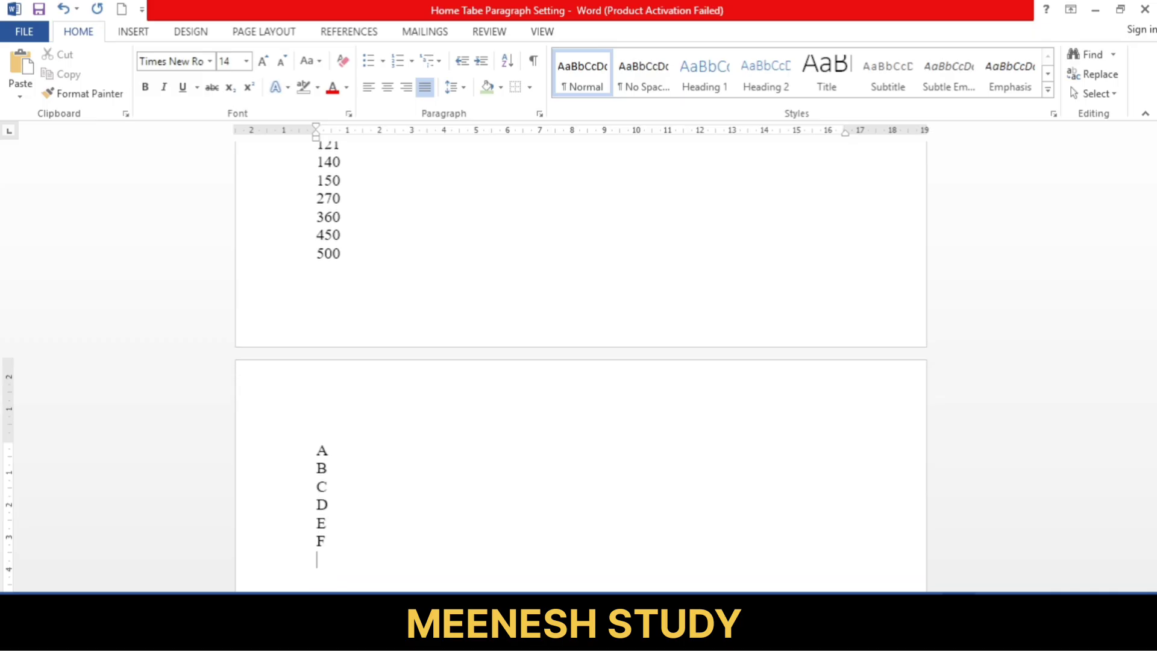
{"action": "type", "text": "G"}
{"action": "key", "text": "Return"}
{"action": "type", "text": "H"}
{"action": "key", "text": "Return"}
{"action": "type", "text": "I"}
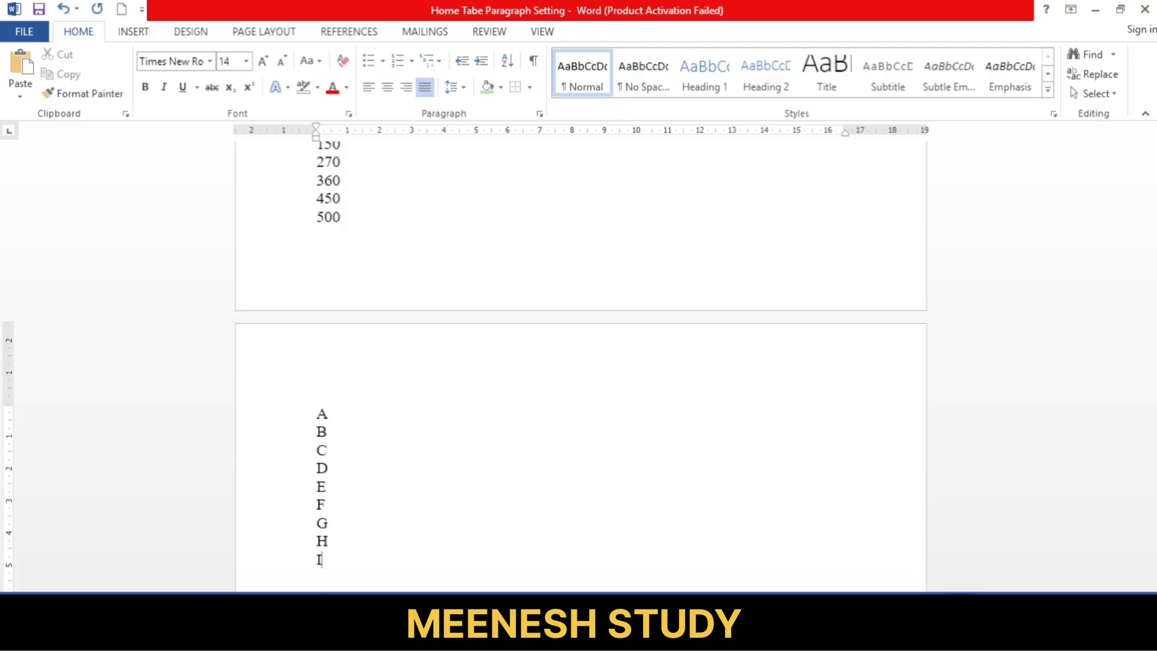
{"action": "key", "text": "Return"}
{"action": "type", "text": "J"}
{"action": "key", "text": "Return"}
{"action": "type", "text": "K"}
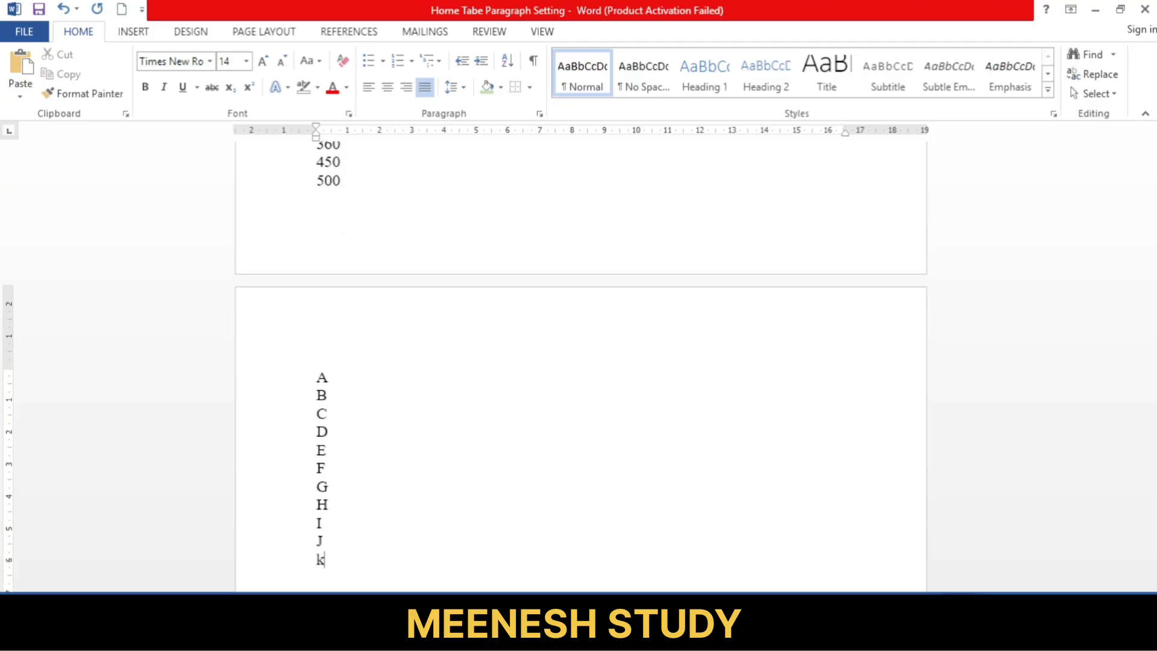
{"action": "key", "text": "Return"}
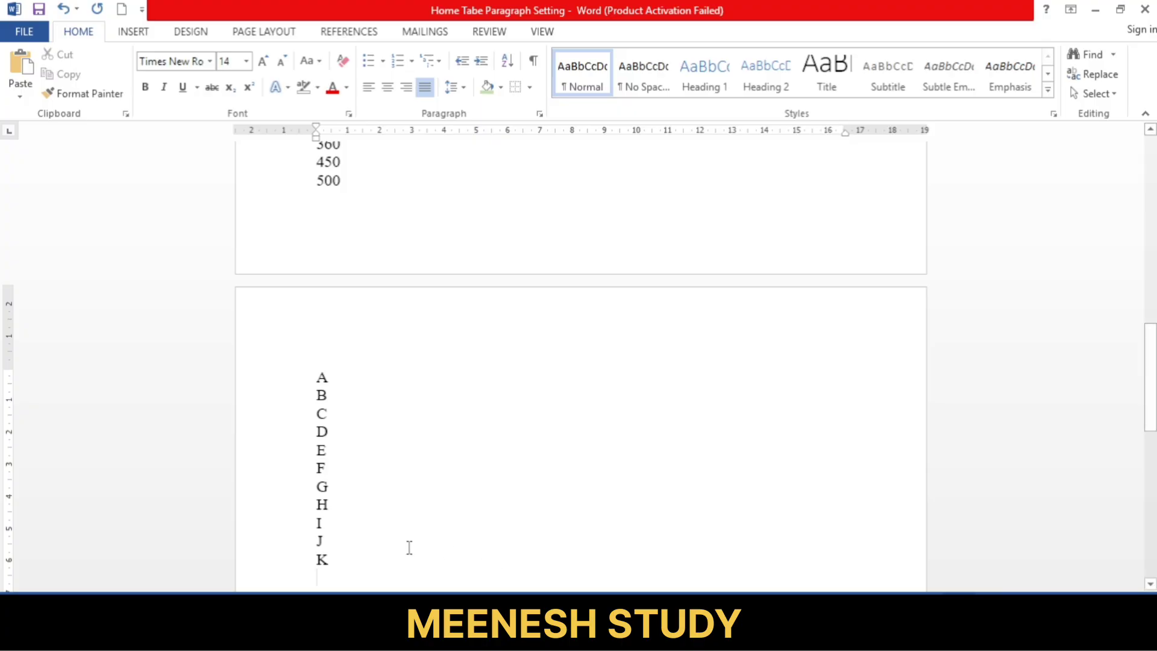
Apply solid round bullets to the two Hindi lines above the number list.
{"action": "scroll", "coordinate": [403, 535], "scroll_direction": "up", "scroll_amount": 6}
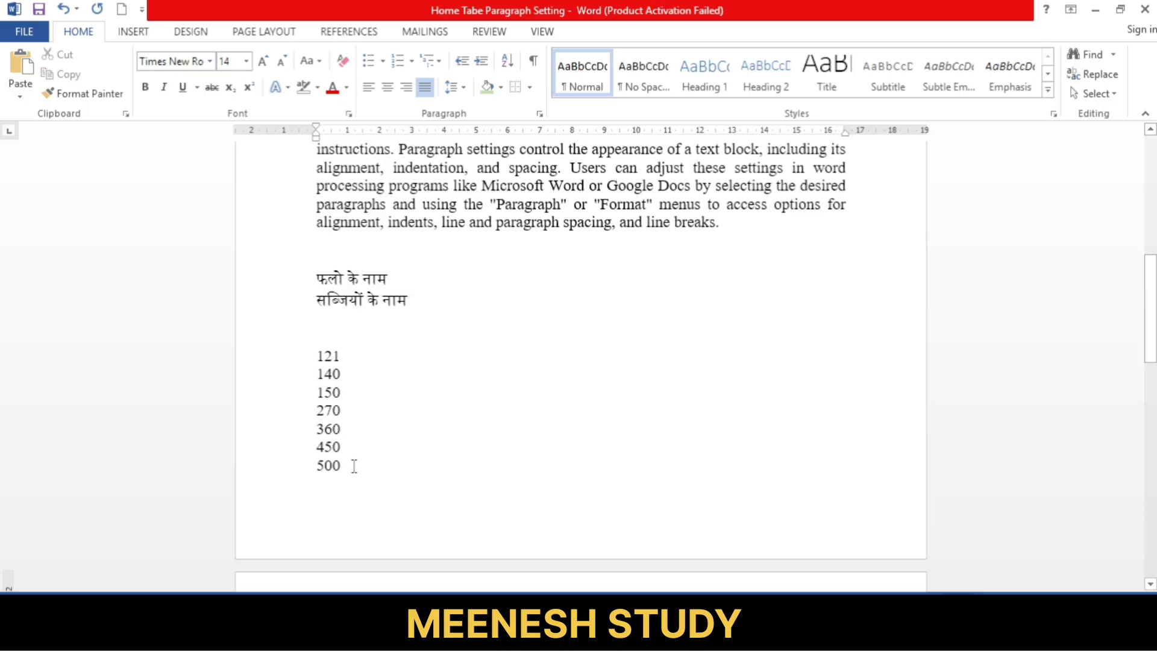
{"action": "left_click", "coordinate": [411, 304]}
{"action": "key", "text": "shift+Home"}
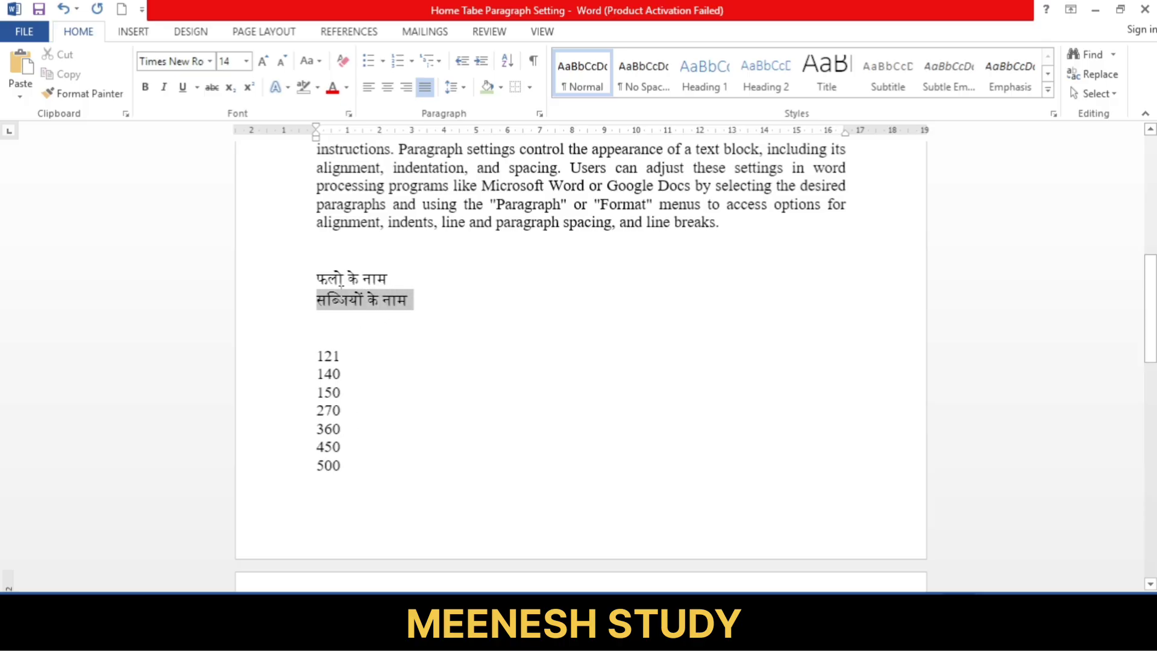
{"action": "key", "text": "shift+Up"}
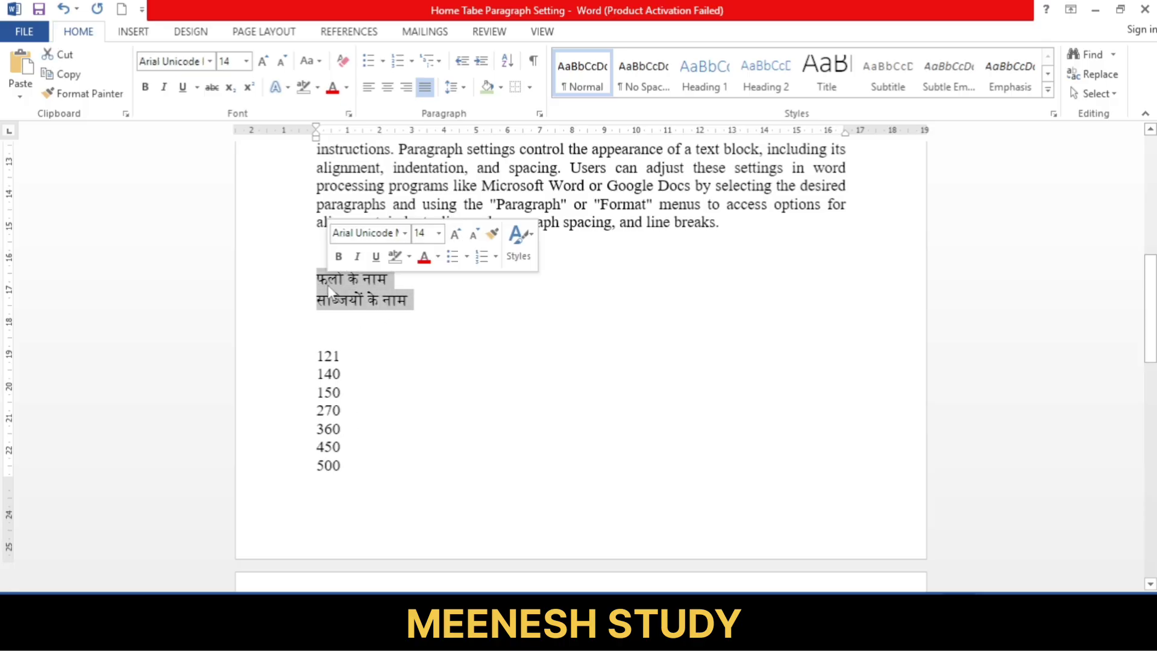
{"action": "left_click", "coordinate": [383, 61]}
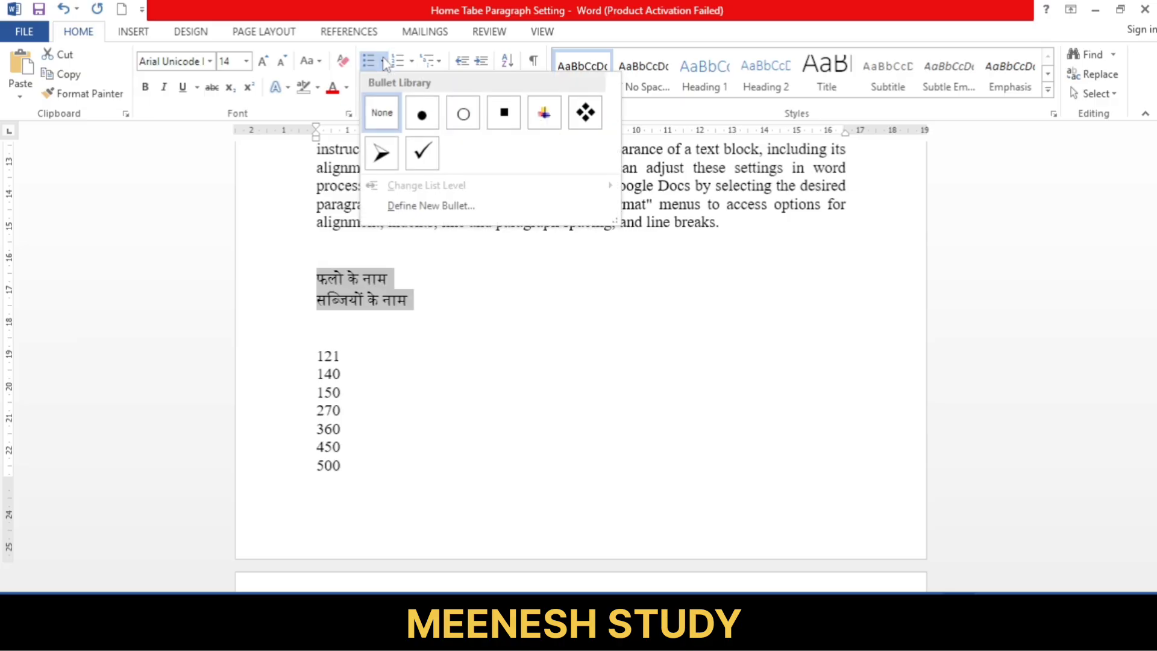
{"action": "left_click", "coordinate": [422, 115]}
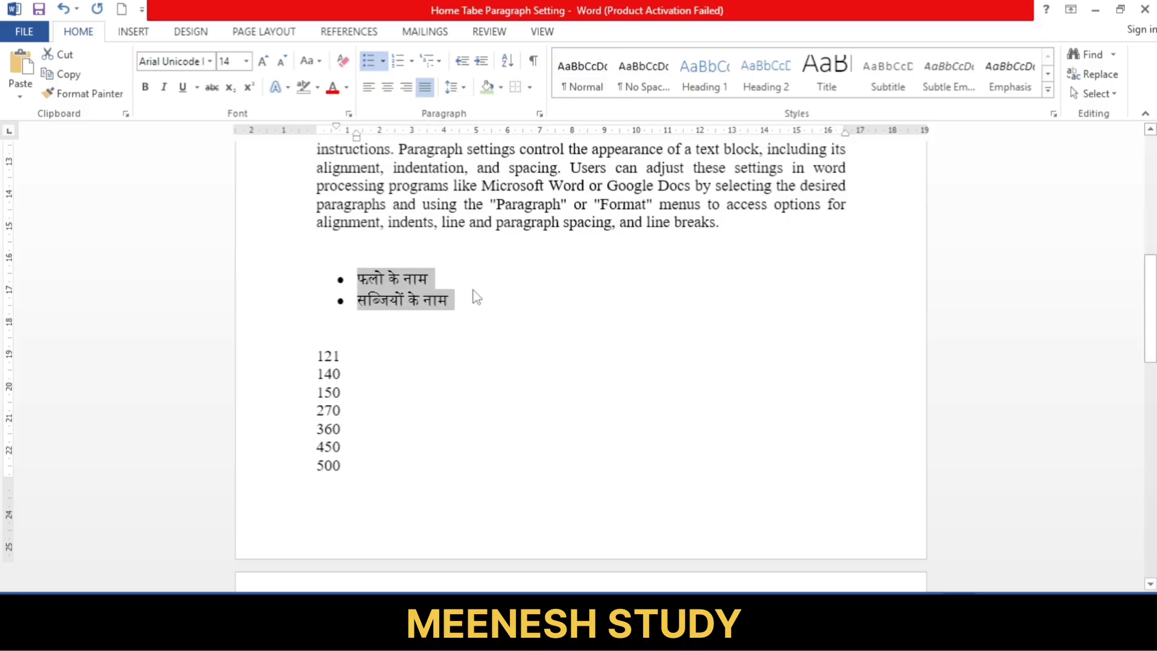
Undo the accidental move of the Hindi lines and change their bullets to arrowheads.
{"action": "left_click_drag", "start_coordinate": [453, 295], "coordinate": [364, 267]}
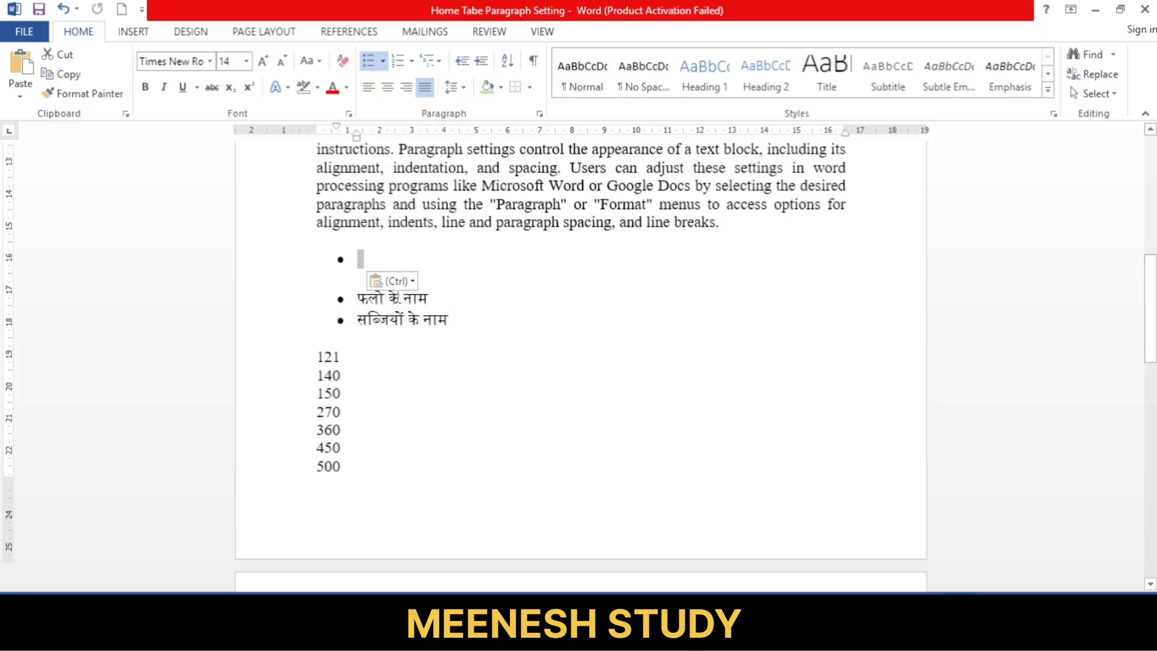
{"action": "key", "text": "ctrl+z"}
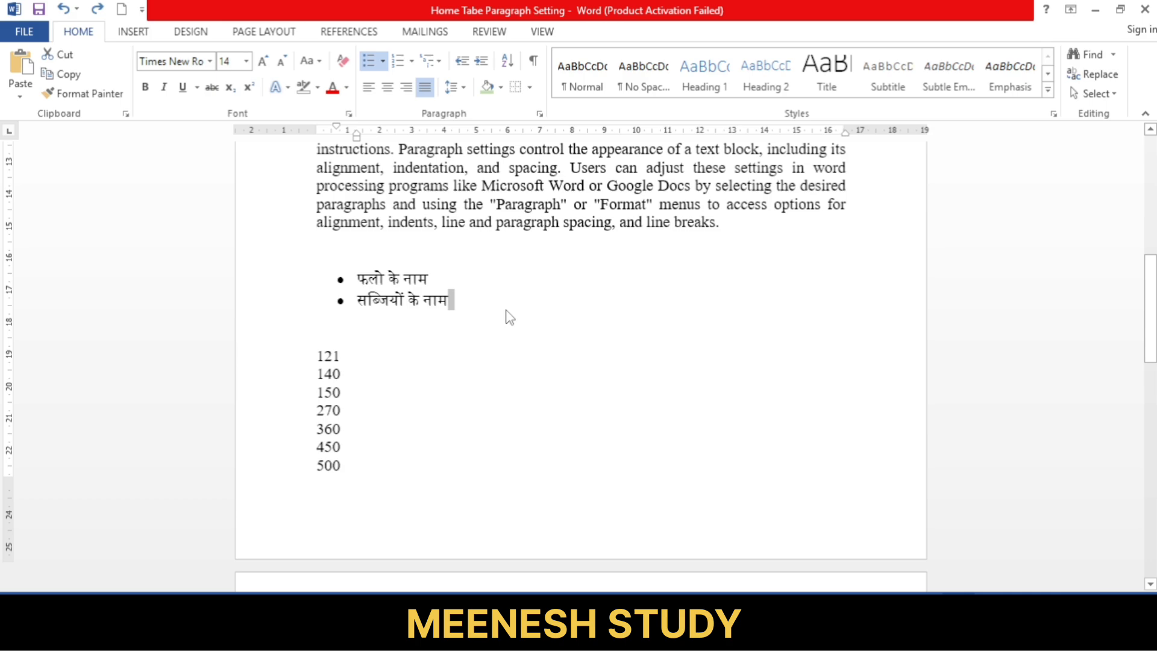
{"action": "left_click", "coordinate": [460, 300]}
{"action": "left_click_drag", "start_coordinate": [453, 300], "coordinate": [325, 276]}
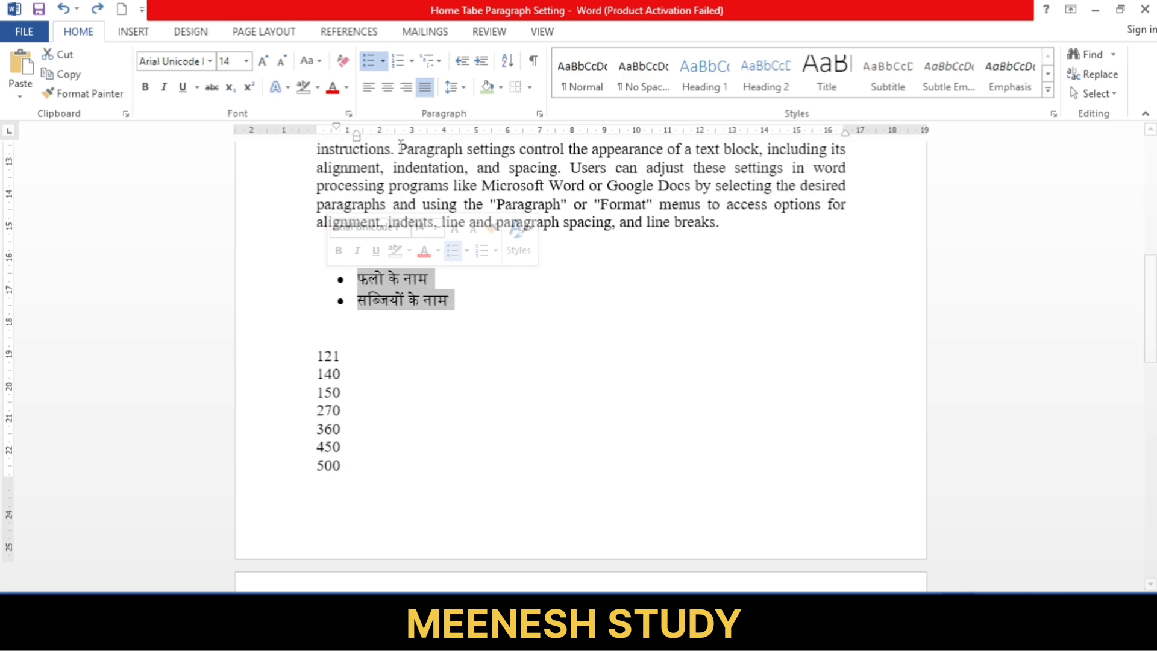
{"action": "left_click", "coordinate": [384, 61]}
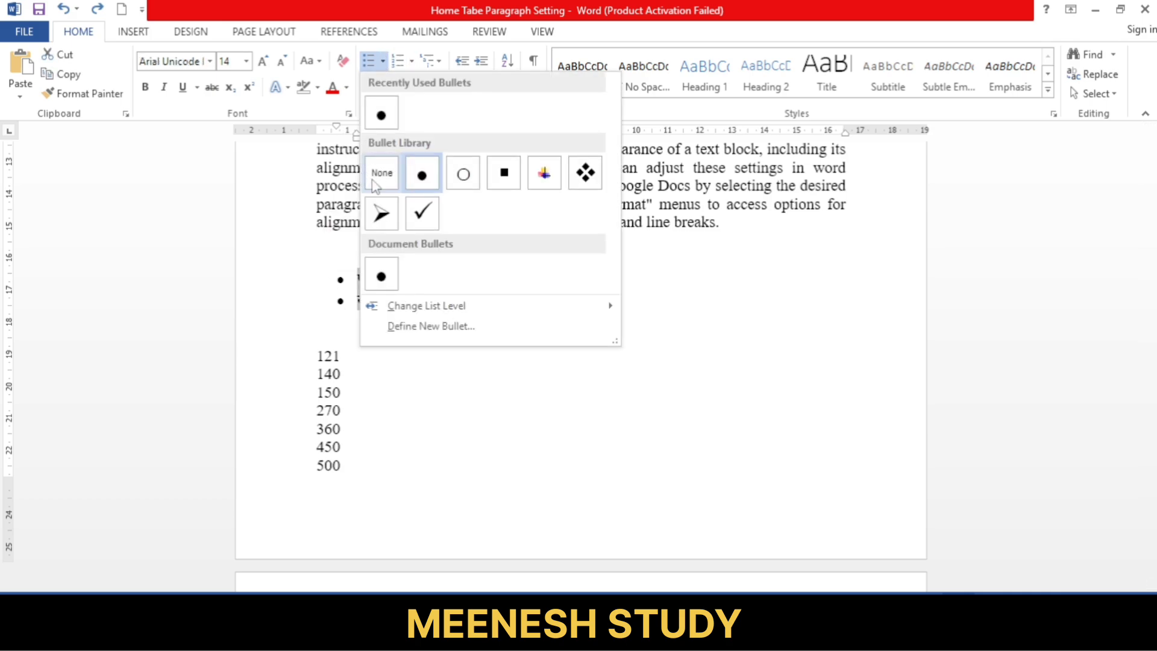
{"action": "left_click", "coordinate": [380, 214]}
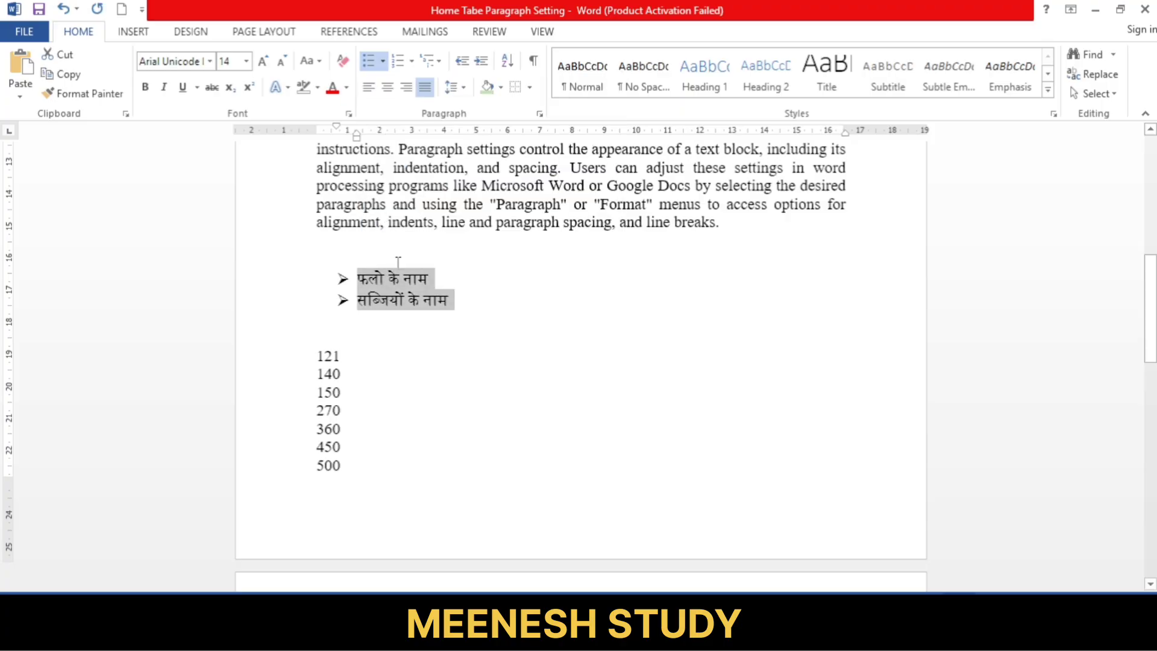
Remove the bullets from the two Hindi lines, leaving their bullet style set to None.
{"action": "left_click", "coordinate": [369, 61]}
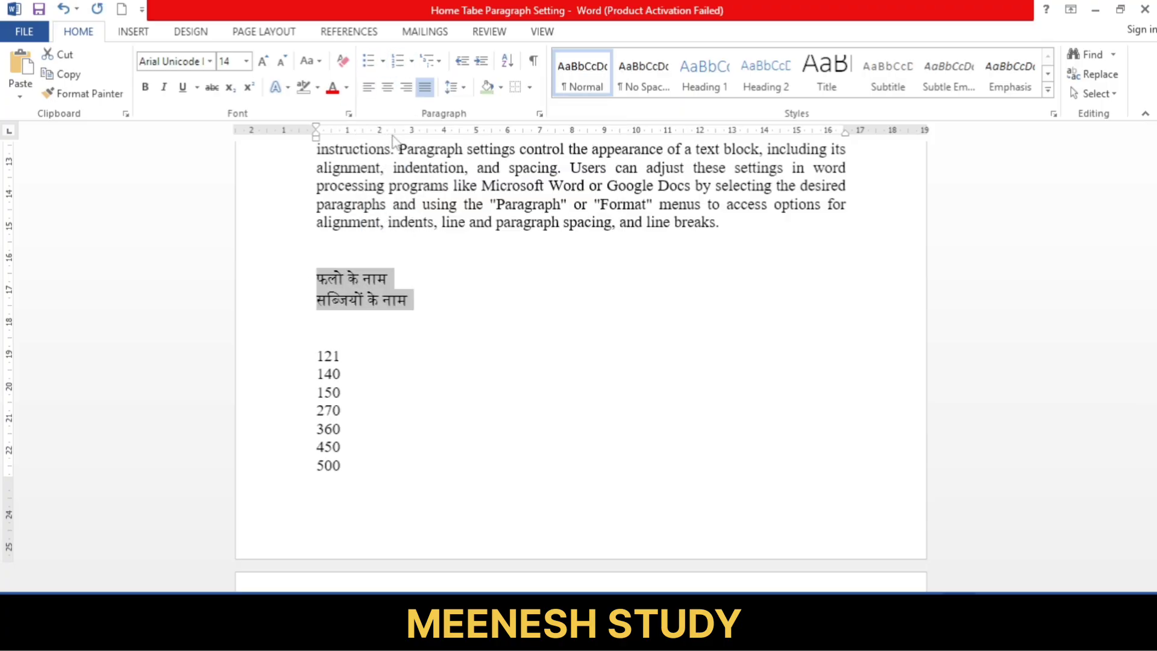
{"action": "left_click", "coordinate": [382, 61]}
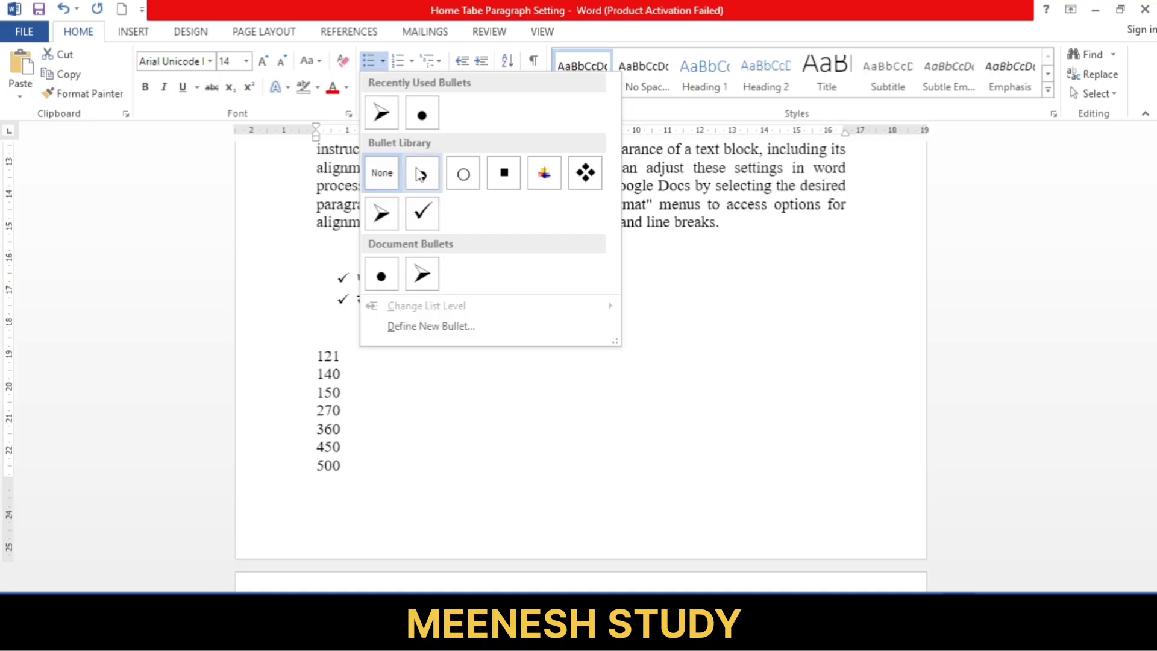
{"action": "left_click", "coordinate": [382, 173]}
{"action": "left_click", "coordinate": [432, 361]}
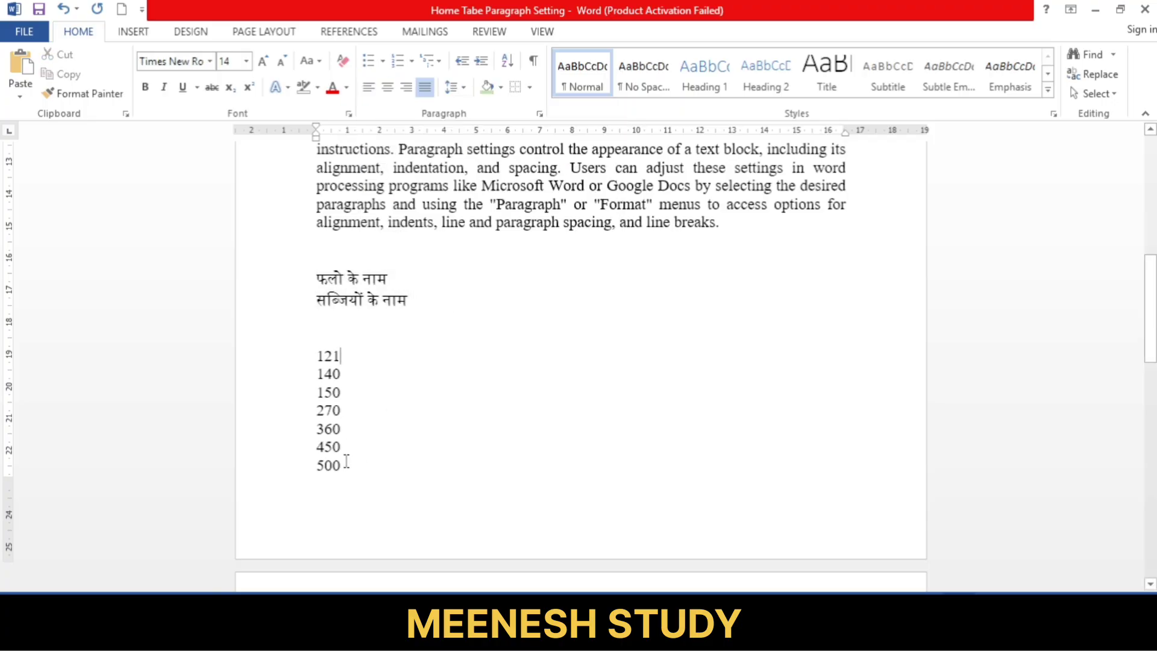
Apply four-diamond bullets to the number list from 121 to 500.
{"action": "left_click_drag", "start_coordinate": [347, 471], "coordinate": [317, 352]}
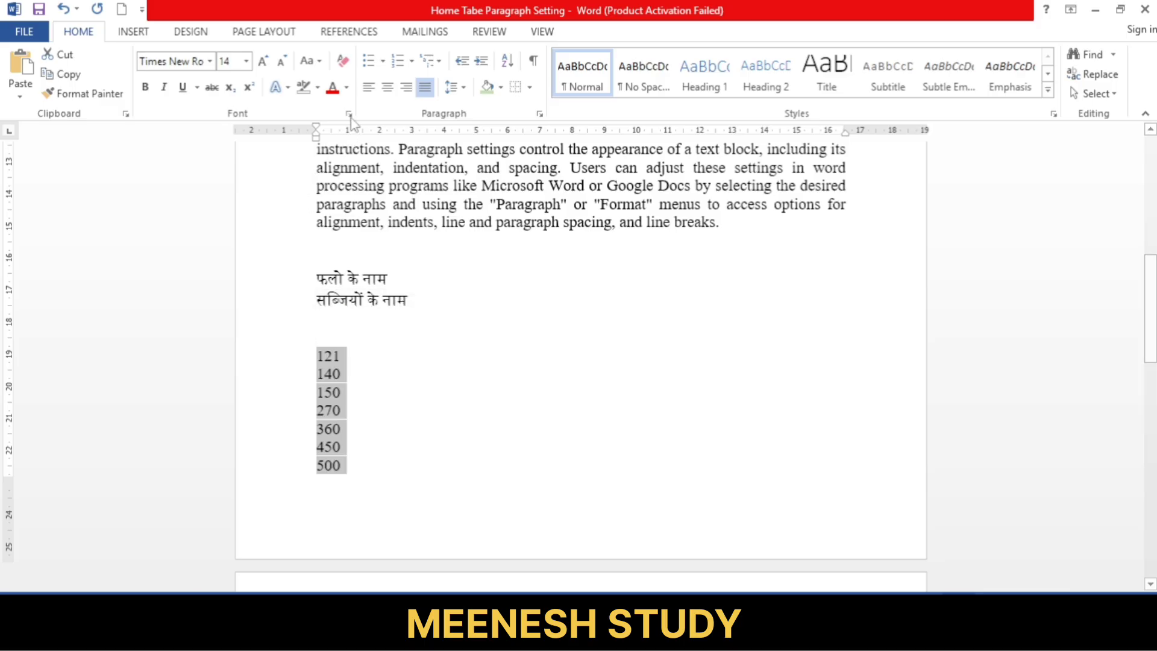
{"action": "left_click", "coordinate": [383, 60]}
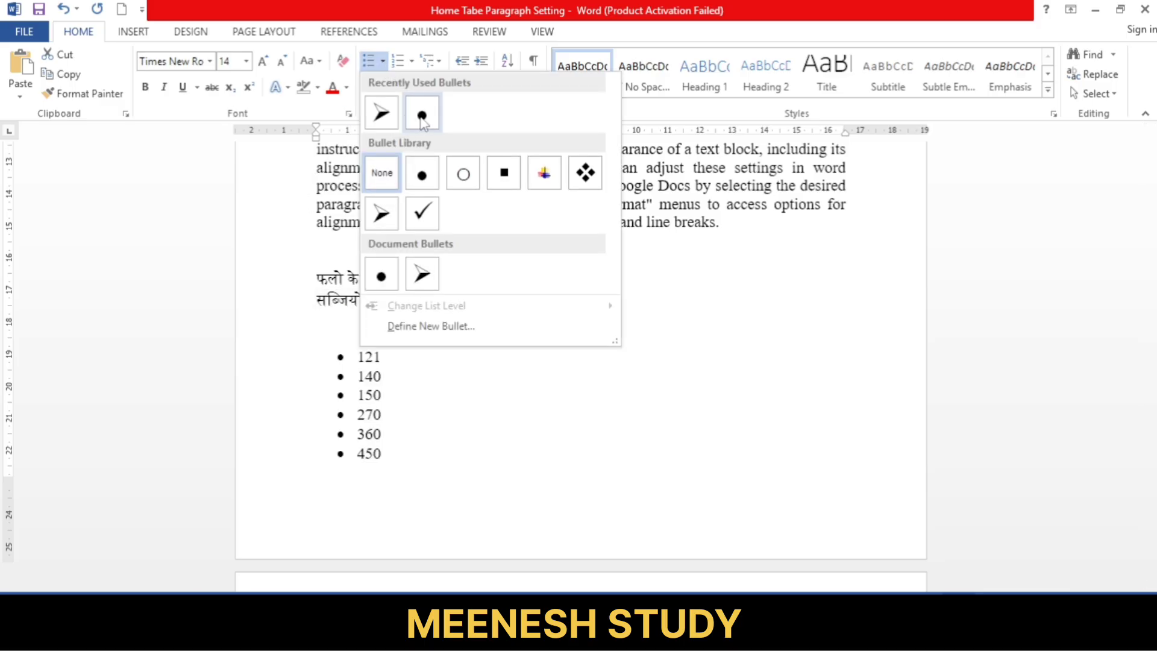
{"action": "key", "text": "Escape"}
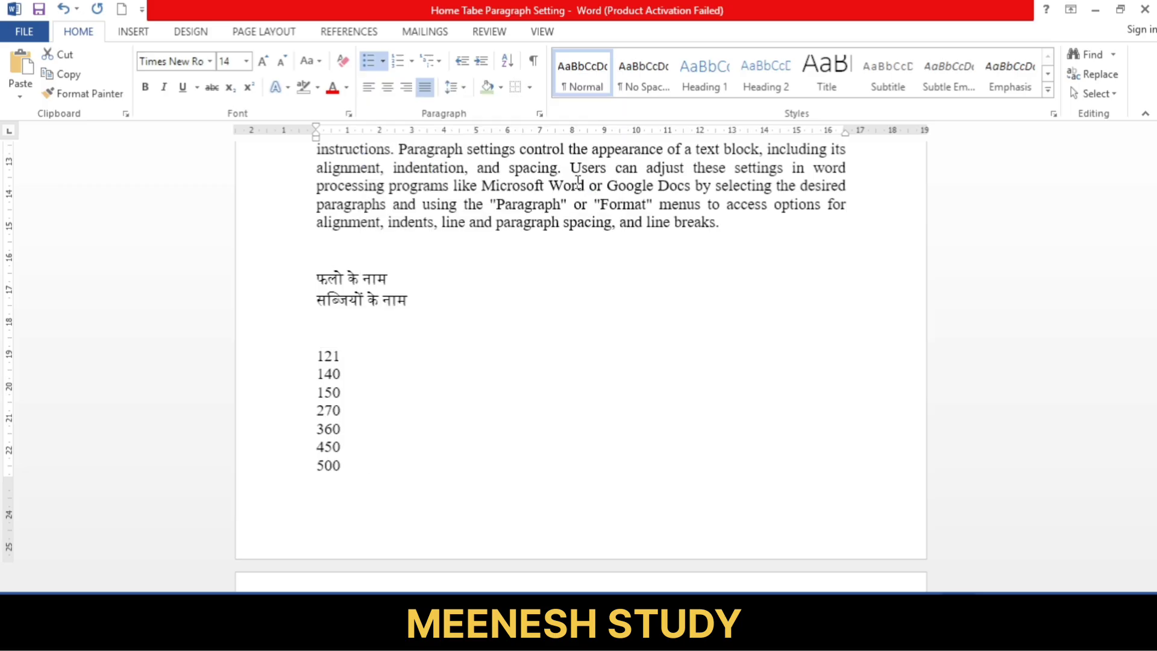
{"action": "left_click", "coordinate": [516, 399]}
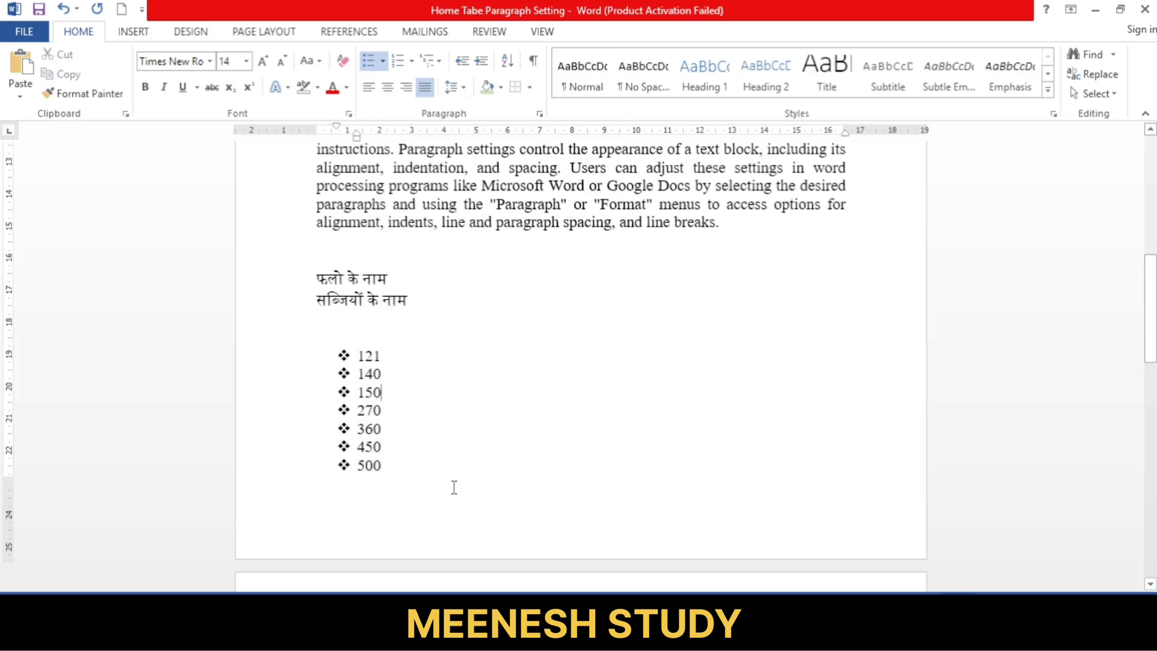
Number the letter list from A to K with the 1., 2., 3. format.
{"action": "scroll", "coordinate": [454, 487], "scroll_direction": "down", "scroll_amount": 3}
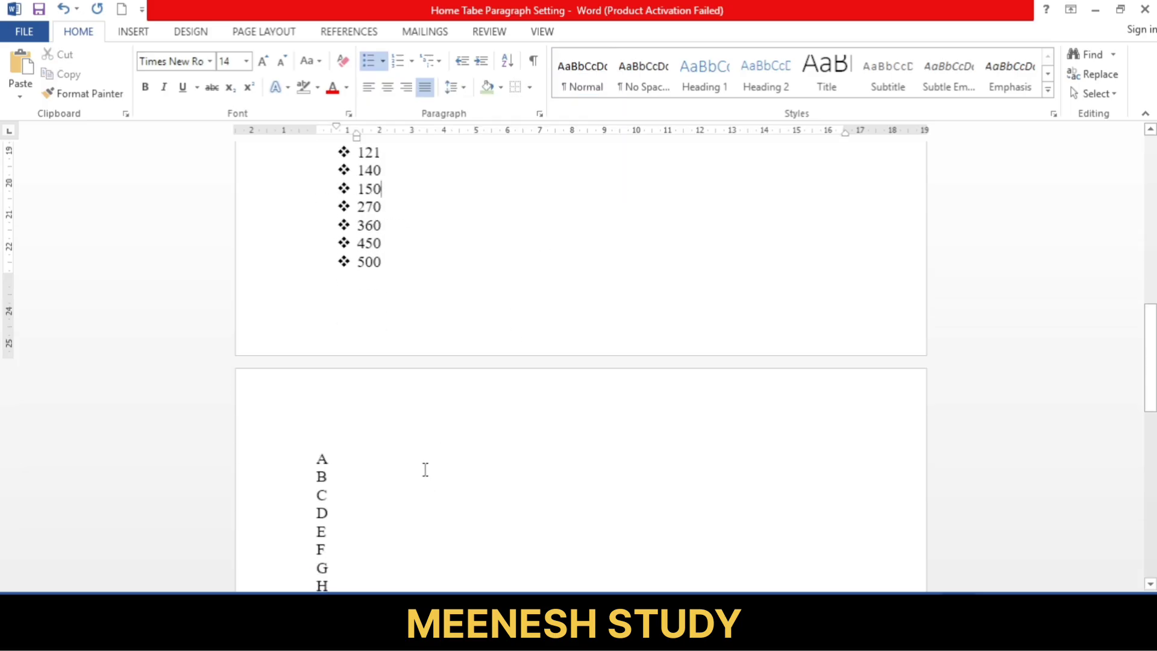
{"action": "scroll", "coordinate": [416, 470], "scroll_direction": "down", "scroll_amount": 2}
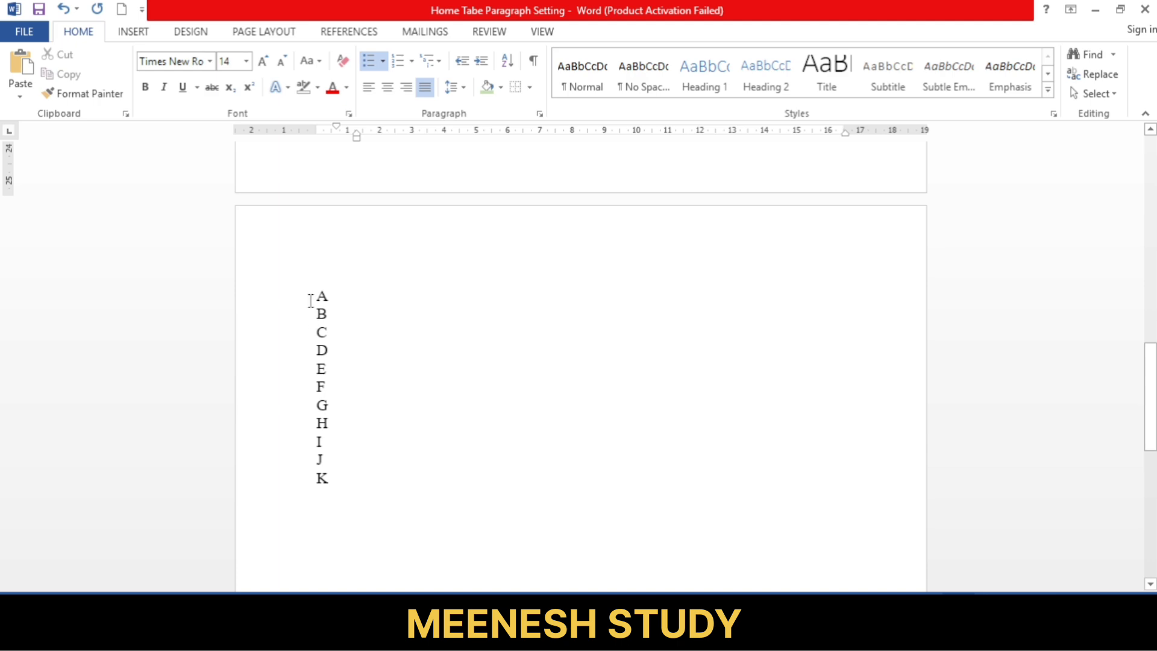
{"action": "left_click_drag", "start_coordinate": [312, 296], "coordinate": [362, 485]}
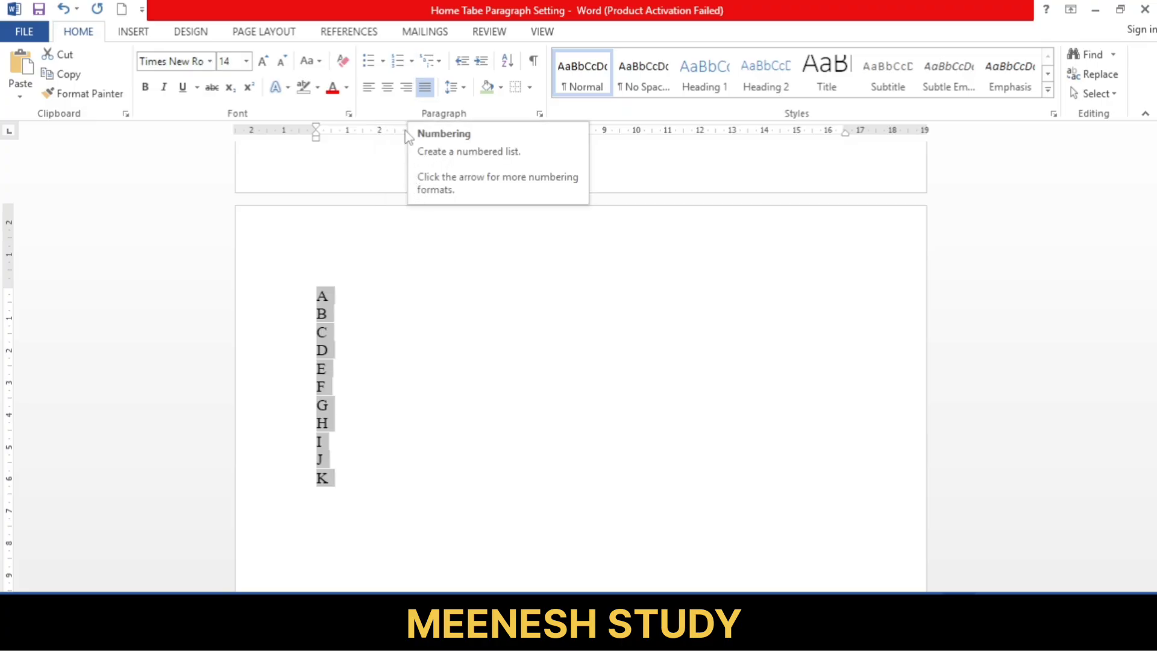
{"action": "left_click", "coordinate": [411, 61]}
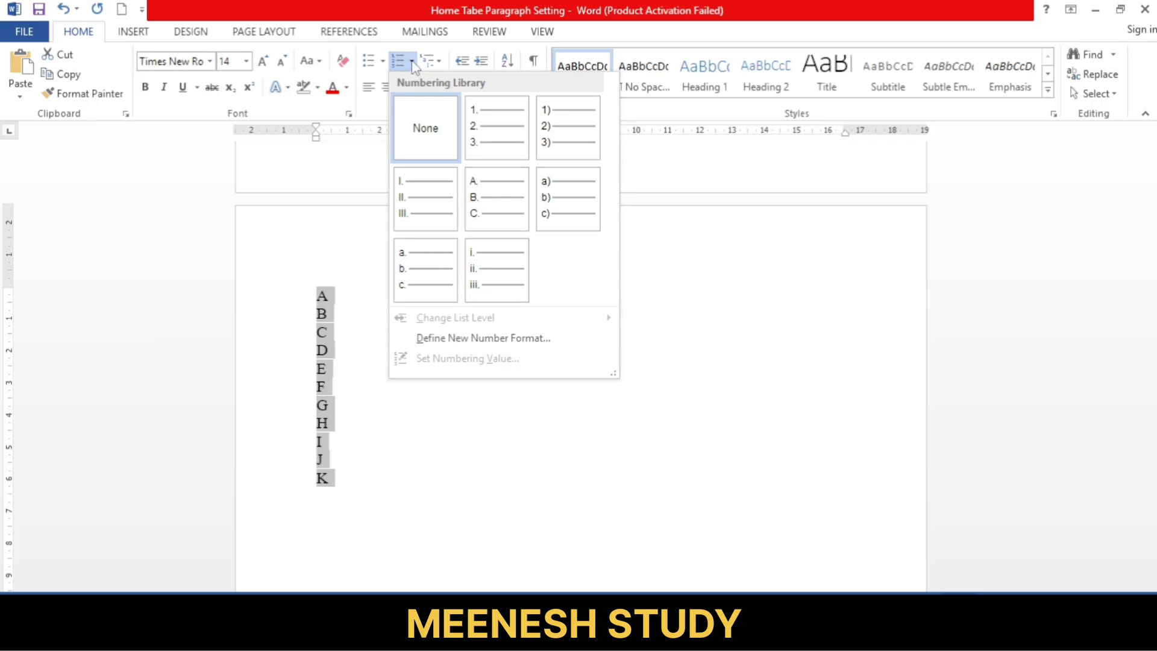
{"action": "left_click", "coordinate": [496, 128]}
{"action": "left_click", "coordinate": [392, 480]}
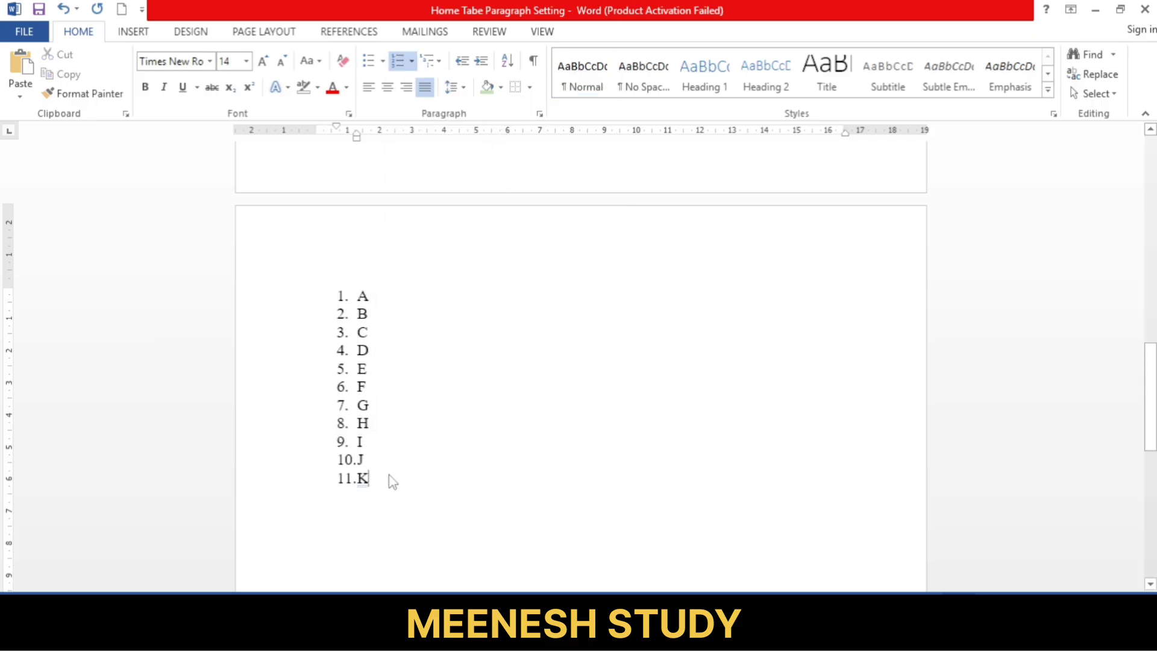
Continue the numbered list after K with the items L, M, N and O.
{"action": "key", "text": "Return"}
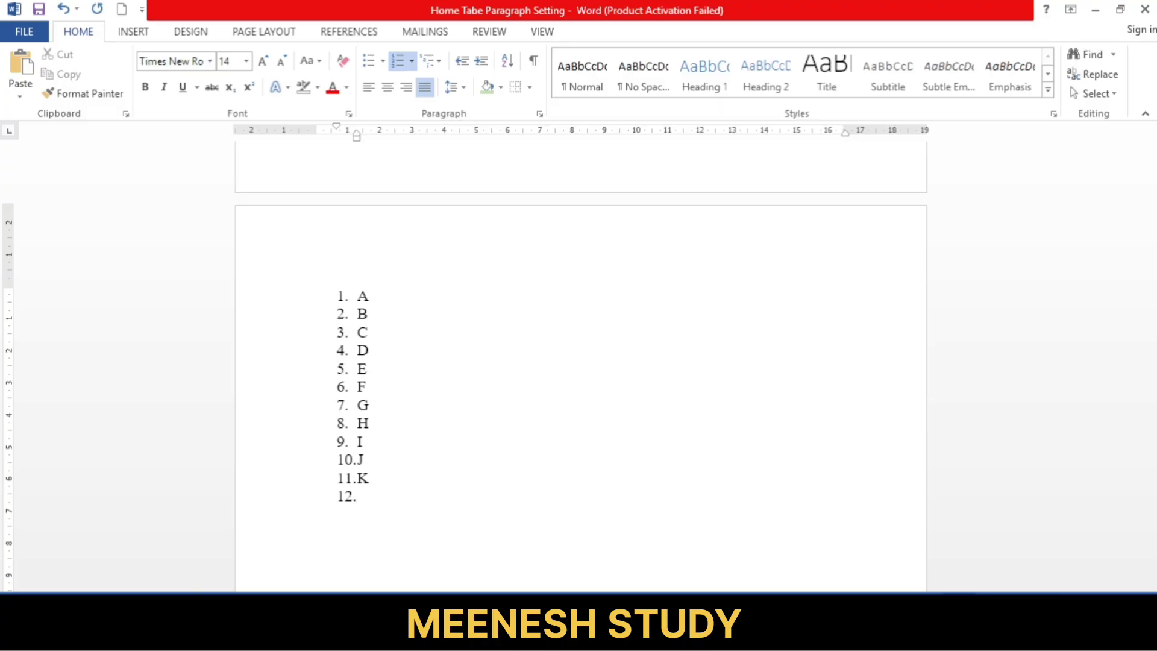
{"action": "type", "text": "L"}
{"action": "key", "text": "Return"}
{"action": "type", "text": "M"}
{"action": "key", "text": "Return"}
{"action": "type", "text": "N"}
{"action": "key", "text": "Return"}
{"action": "type", "text": "O"}
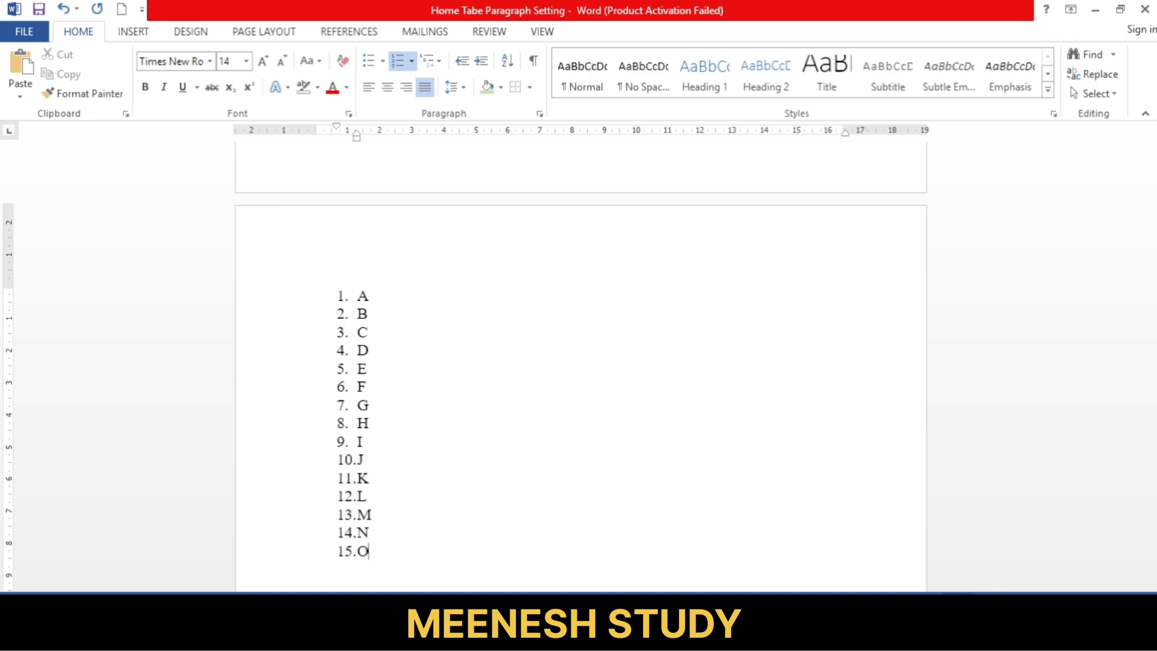
Add a new item after O and change its list level to the second-level a. format.
{"action": "key", "text": "Return"}
{"action": "left_click", "coordinate": [411, 62]}
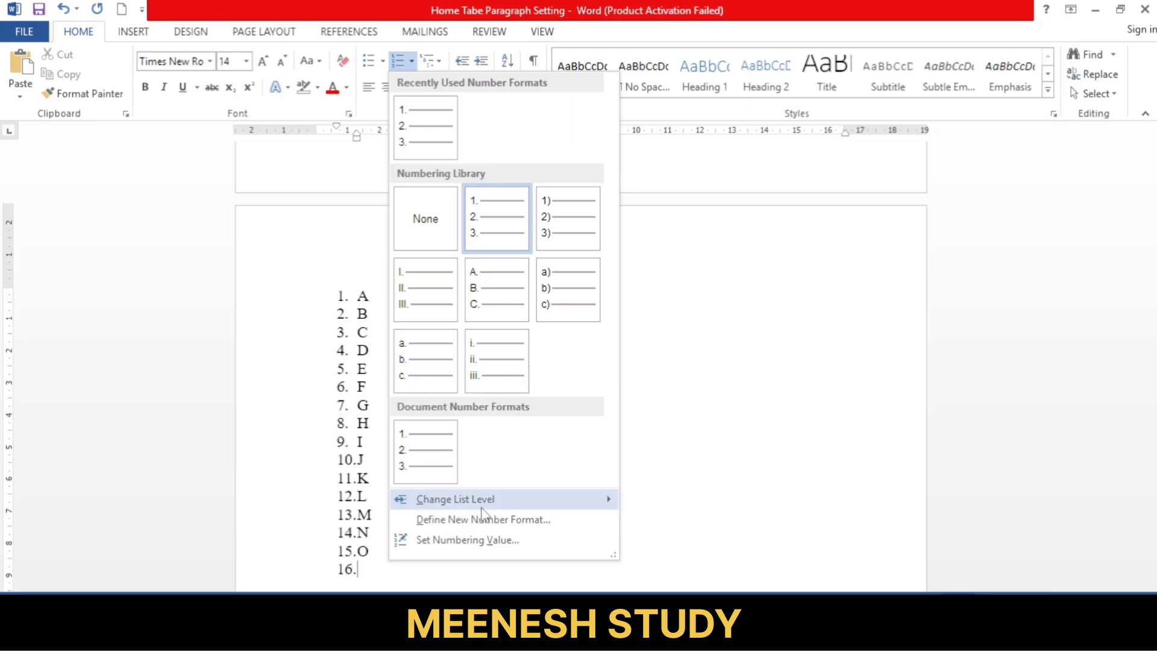
{"action": "mouse_move", "coordinate": [481, 505]}
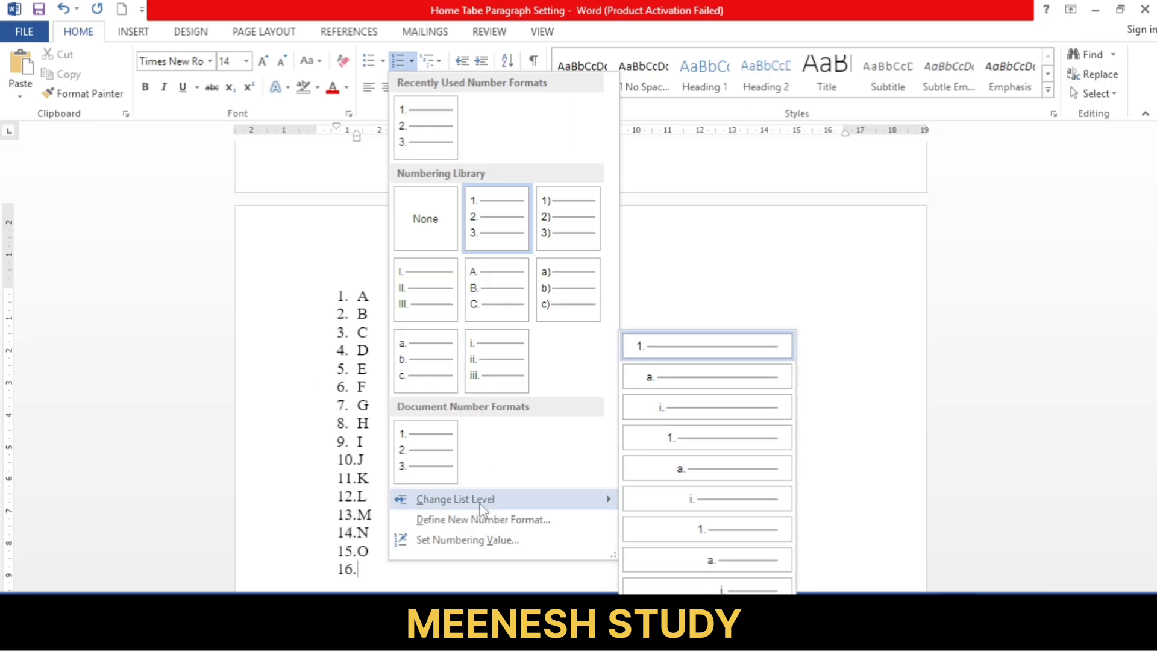
{"action": "left_click", "coordinate": [697, 387]}
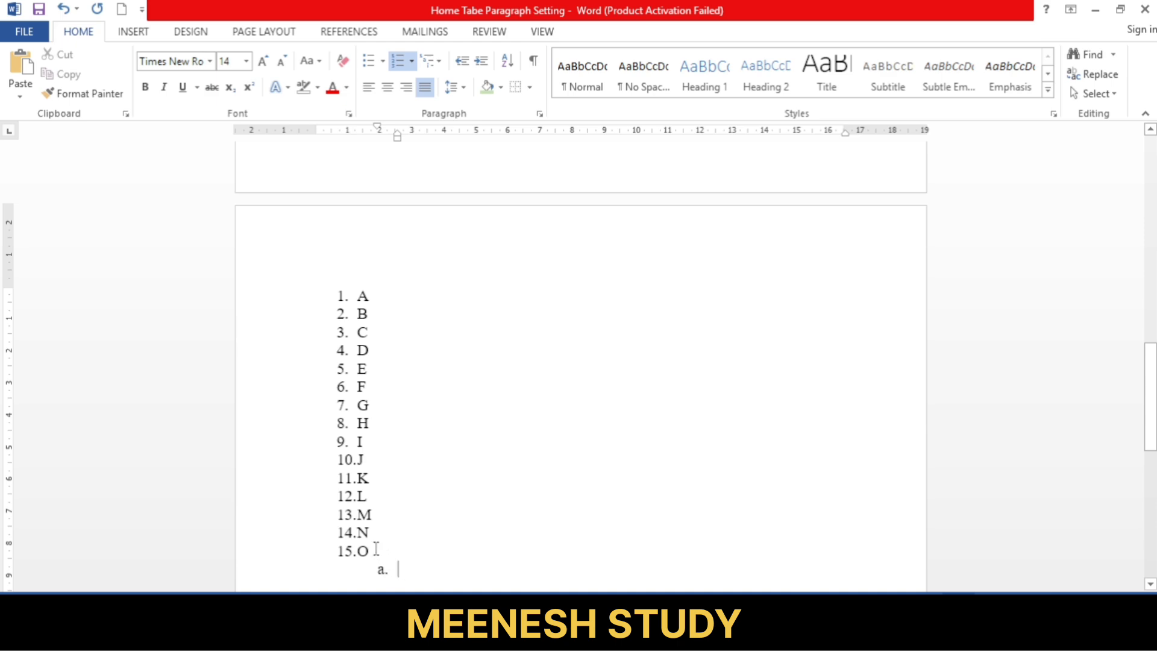
{"action": "scroll", "coordinate": [380, 531], "scroll_direction": "down", "scroll_amount": 2}
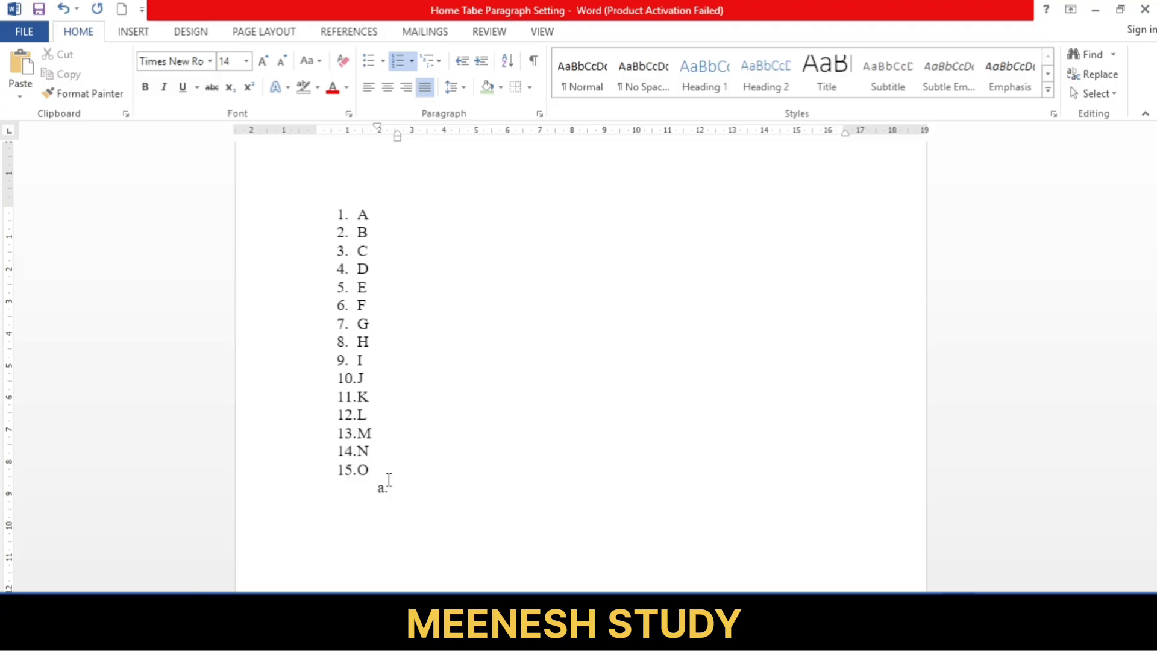
Enter A, B and C as sub-items under O and start another empty sub-item.
{"action": "type", "text": "A"}
{"action": "key", "text": "Return"}
{"action": "type", "text": "B"}
{"action": "key", "text": "Return"}
{"action": "type", "text": "c"}
{"action": "key", "text": "Return"}
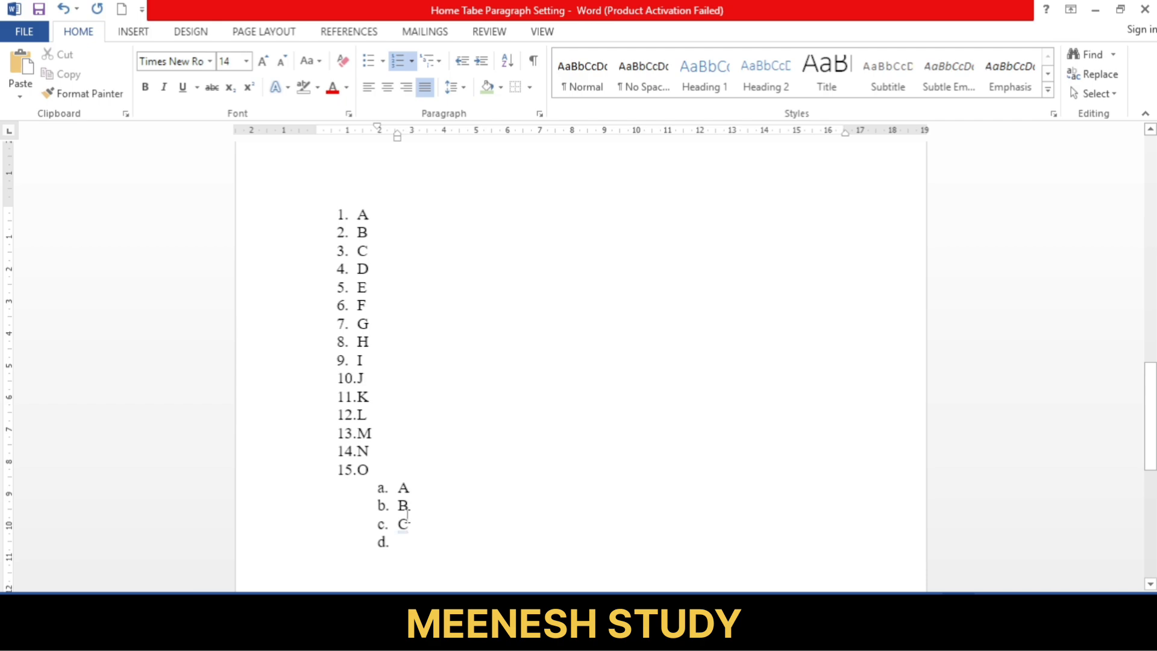
Apply the 1., 1.1., 1.1.1. multilevel list format to the whole letter list.
{"action": "left_click", "coordinate": [438, 61]}
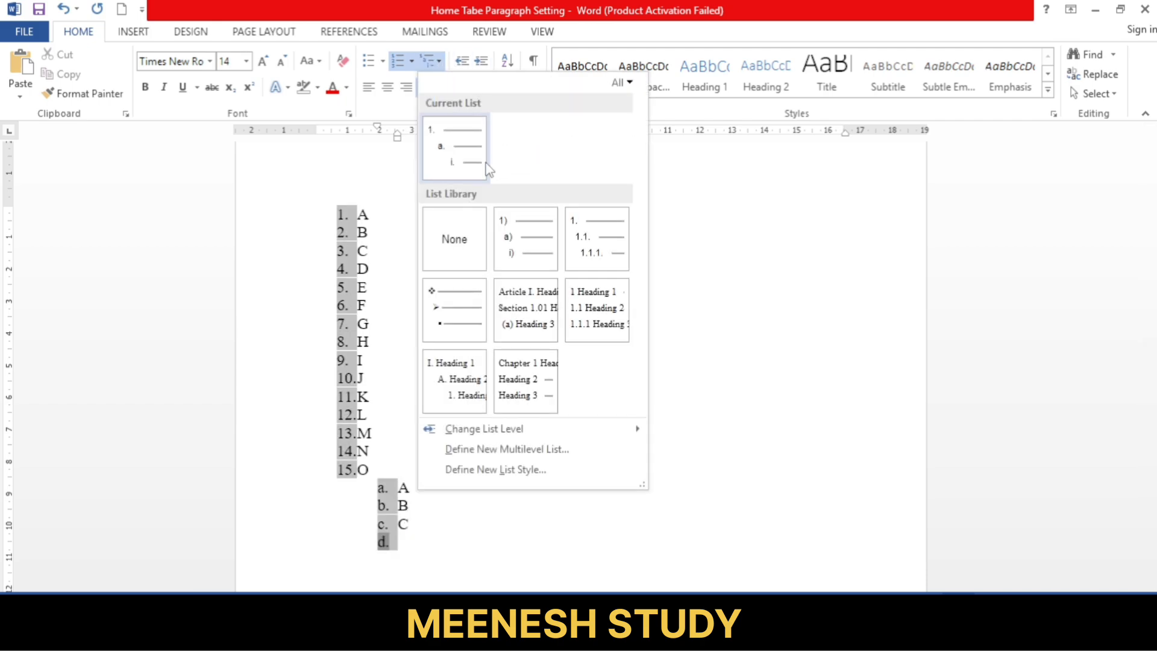
{"action": "left_click", "coordinate": [593, 249]}
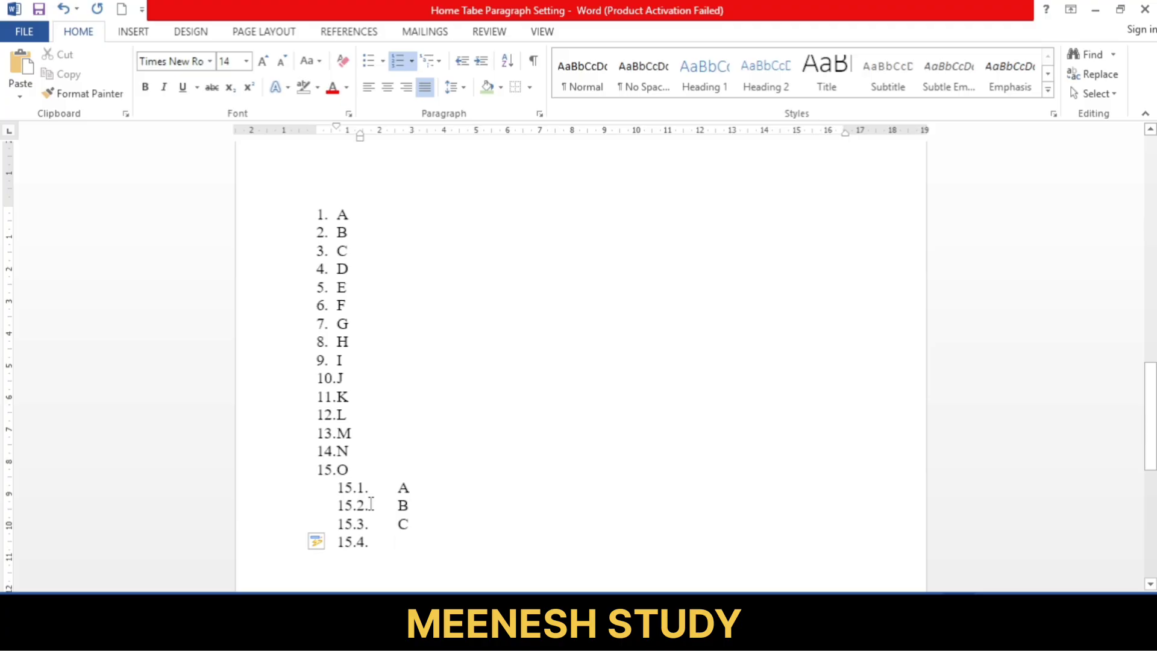
Apply the Chapter 1 Heading multilevel list format to item O and its sub-items A, B and C.
{"action": "left_click_drag", "start_coordinate": [395, 542], "coordinate": [341, 469]}
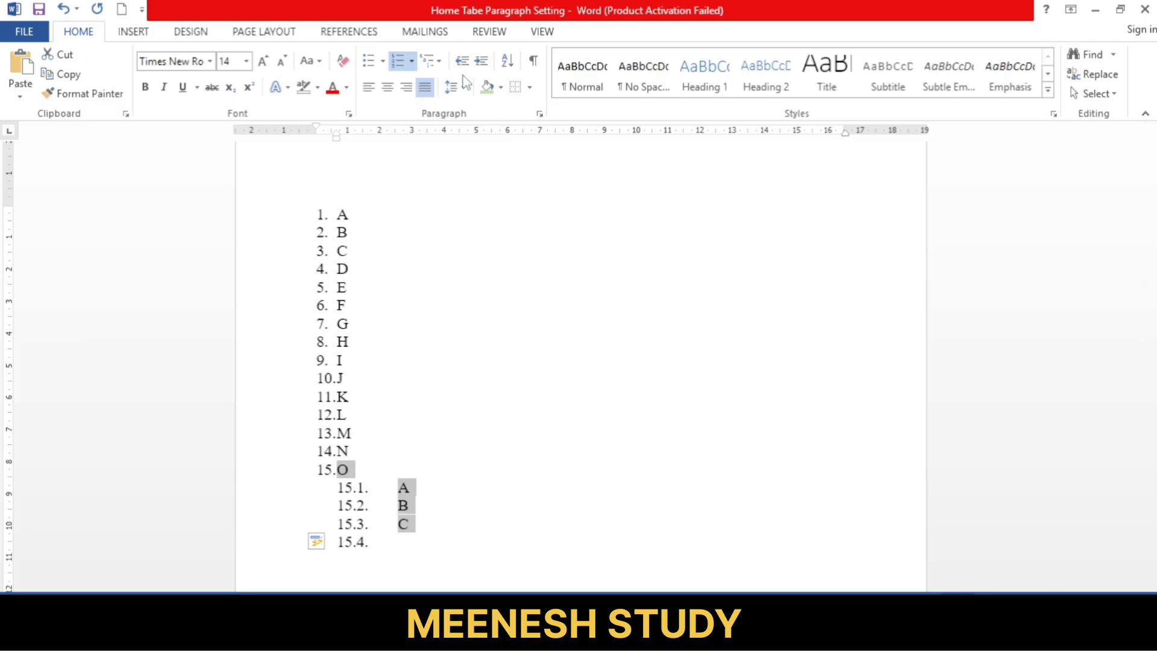
{"action": "left_click", "coordinate": [429, 61]}
{"action": "mouse_move", "coordinate": [550, 304]}
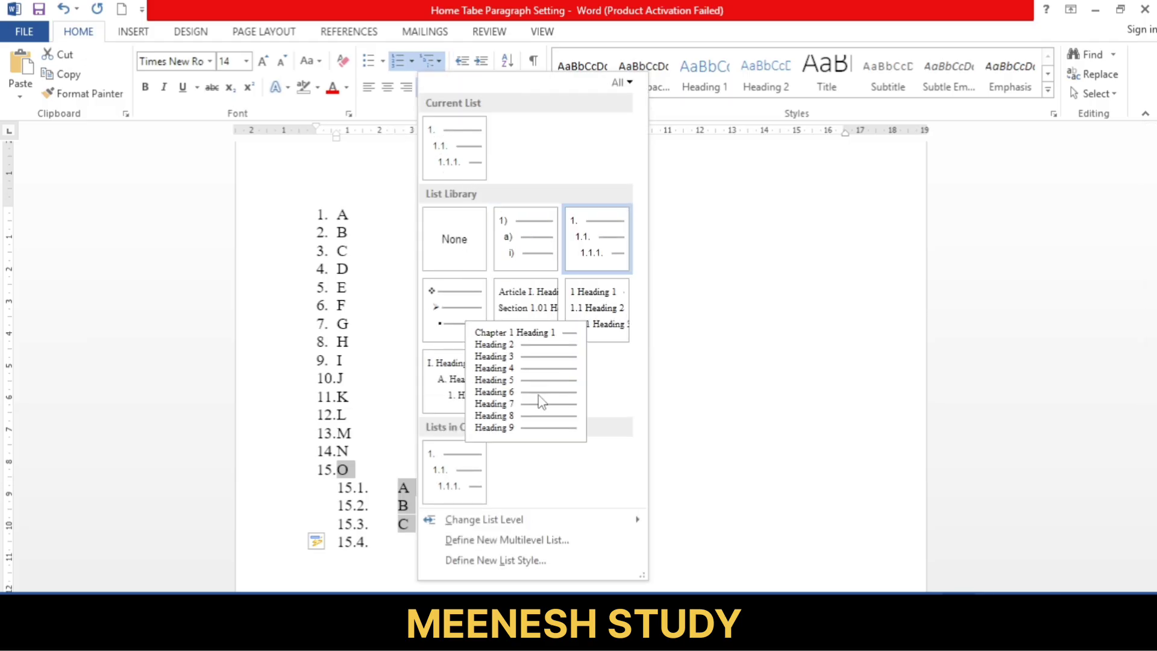
{"action": "left_click", "coordinate": [540, 400]}
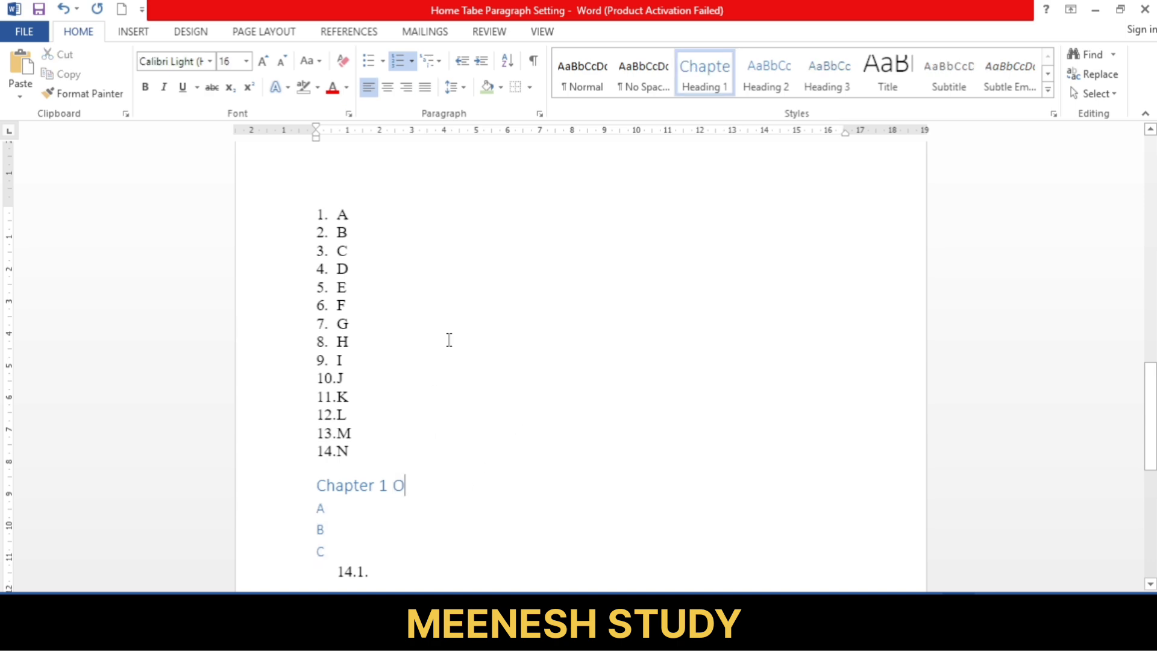
{"action": "scroll", "coordinate": [452, 421], "scroll_direction": "down", "scroll_amount": 2}
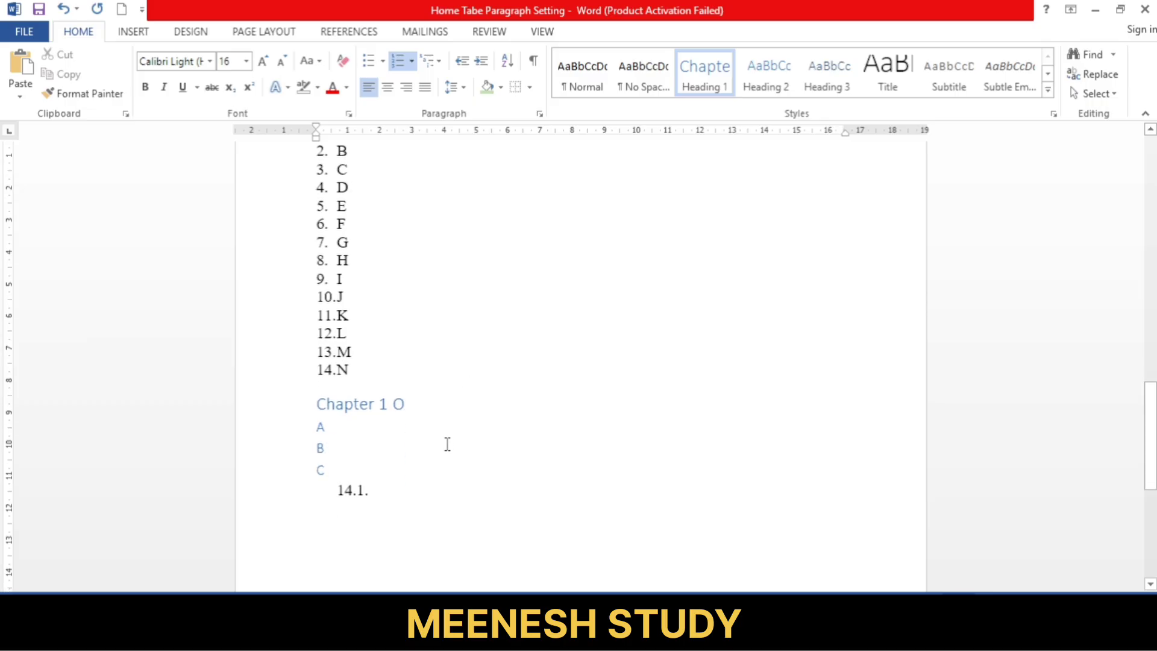
Place the text cursor at the start of the third "A brief" paragraph.
{"action": "scroll", "coordinate": [440, 440], "scroll_direction": "up", "scroll_amount": 15}
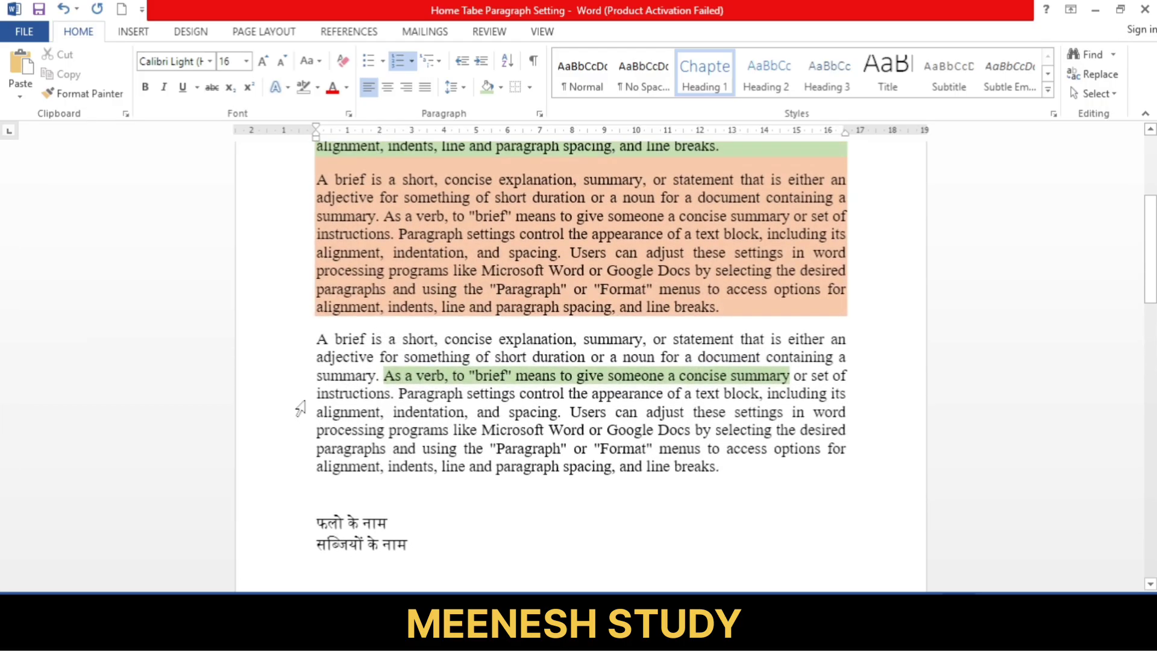
{"action": "left_click", "coordinate": [318, 340]}
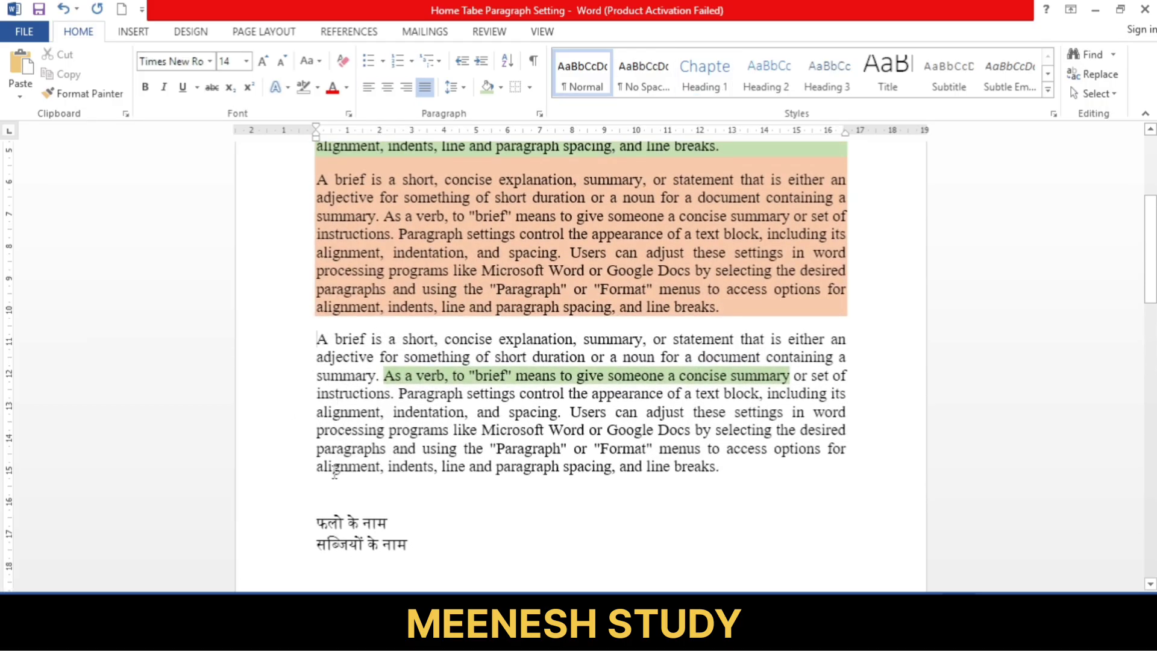
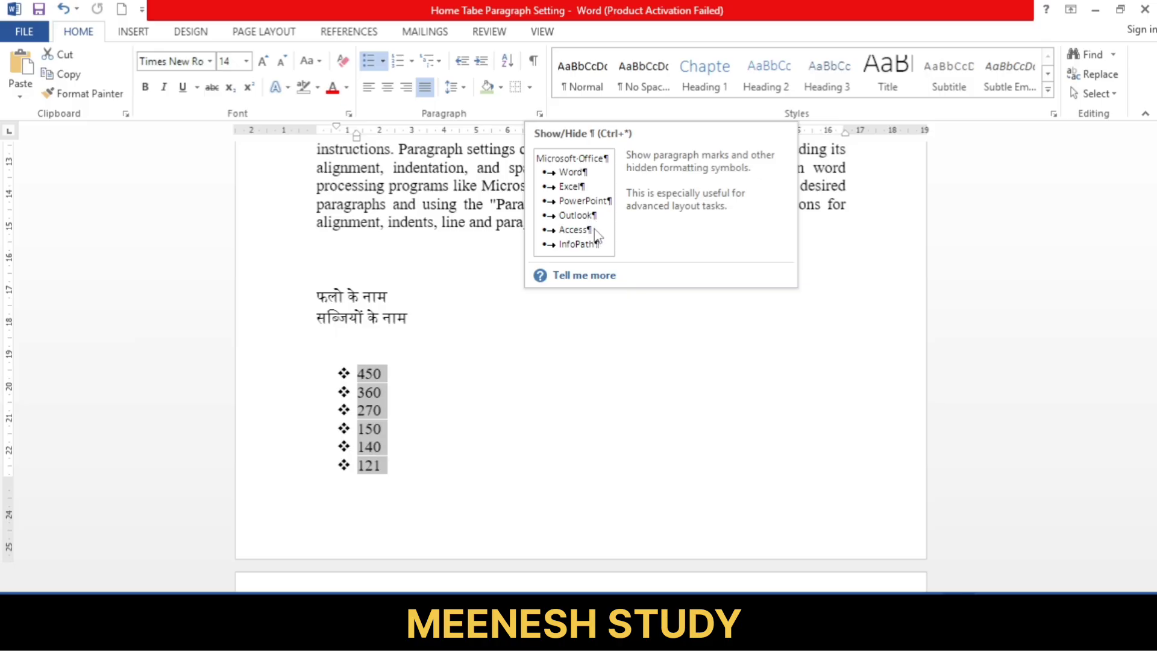
Show the hidden formatting symbols and examine the paragraph marks at the ends of the paragraphs.
{"action": "left_click", "coordinate": [533, 60]}
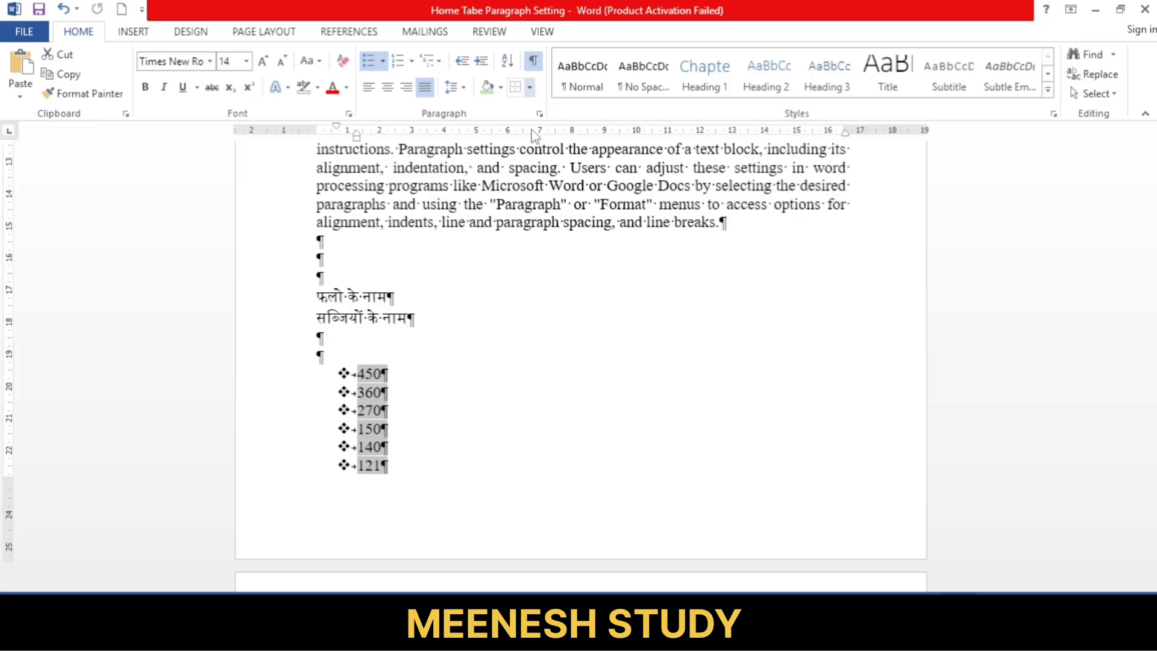
{"action": "scroll", "coordinate": [557, 355], "scroll_direction": "up", "scroll_amount": 6}
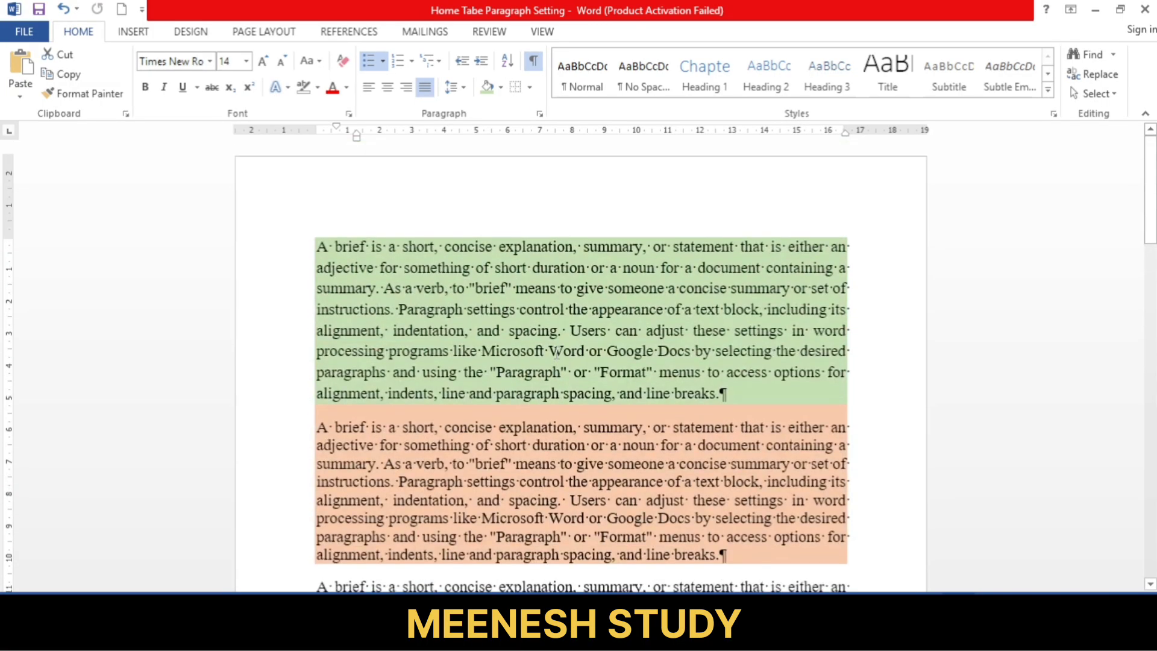
{"action": "scroll", "coordinate": [638, 353], "scroll_direction": "down", "scroll_amount": 6}
{"action": "scroll", "coordinate": [643, 354], "scroll_direction": "up", "scroll_amount": 5}
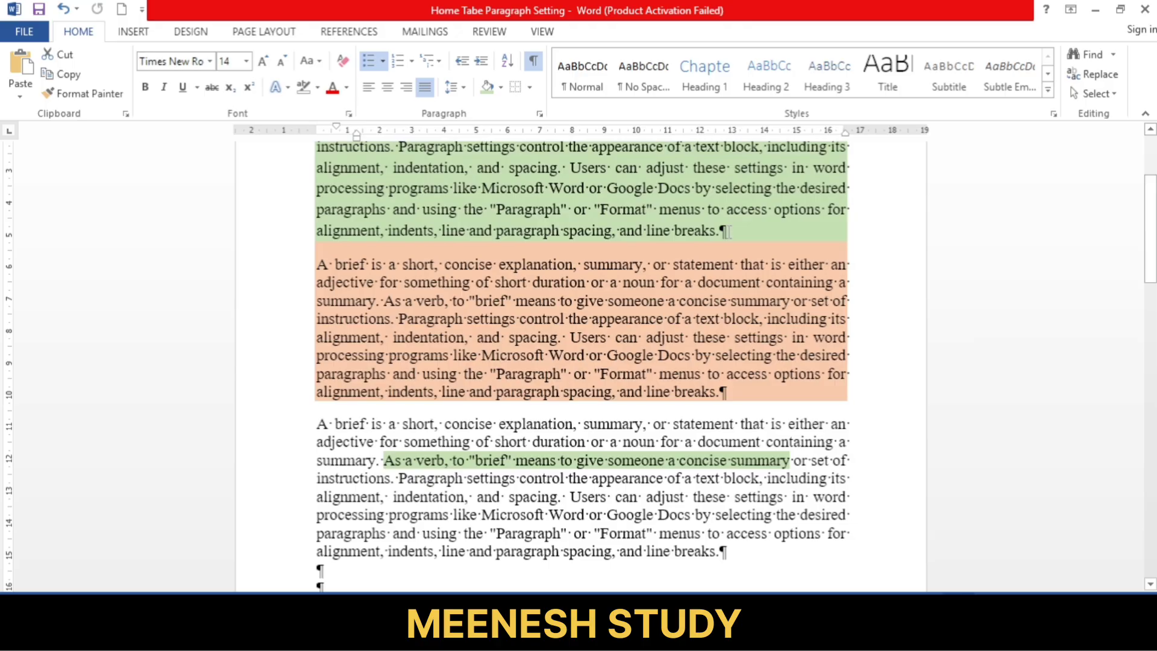
{"action": "left_click", "coordinate": [732, 235]}
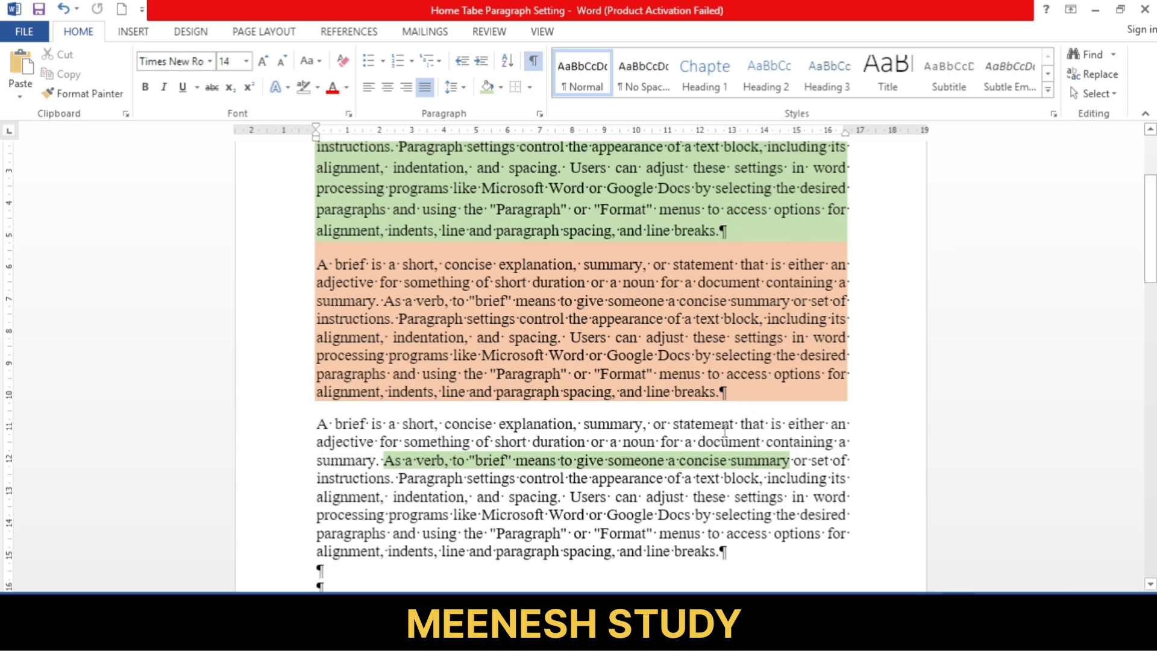
{"action": "scroll", "coordinate": [547, 527], "scroll_direction": "down", "scroll_amount": 5}
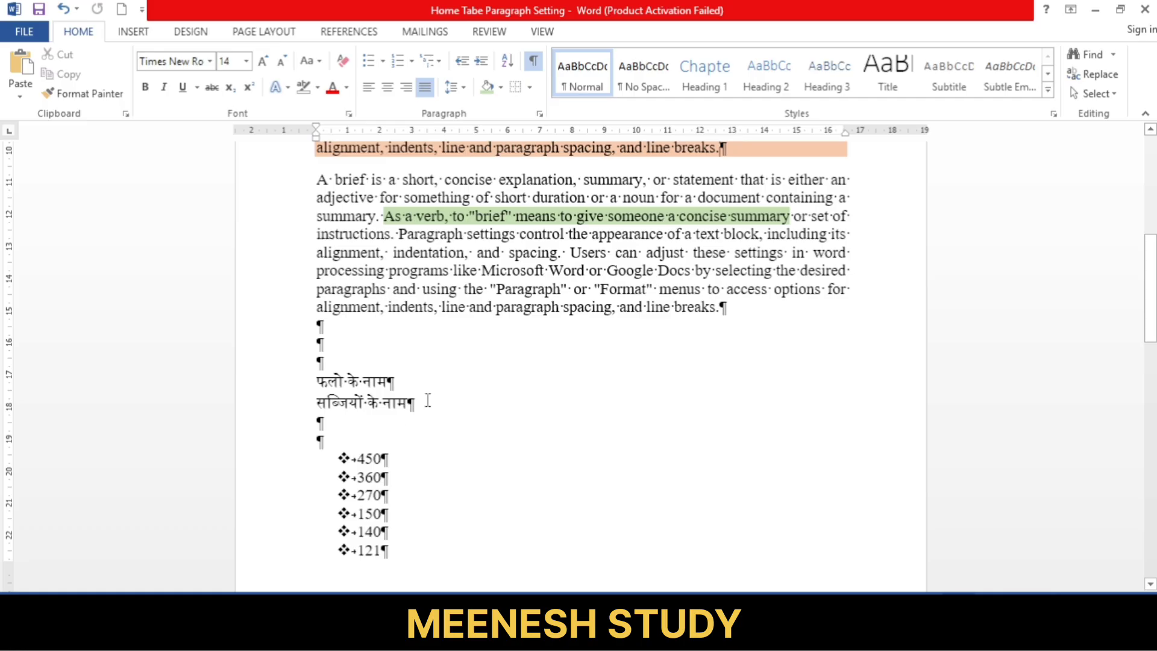
Add a run of spaces at the end of the third paragraph and review the formatting marks across the document.
{"action": "left_click", "coordinate": [723, 308]}
{"action": "scroll", "coordinate": [737, 377], "scroll_direction": "up", "scroll_amount": 8}
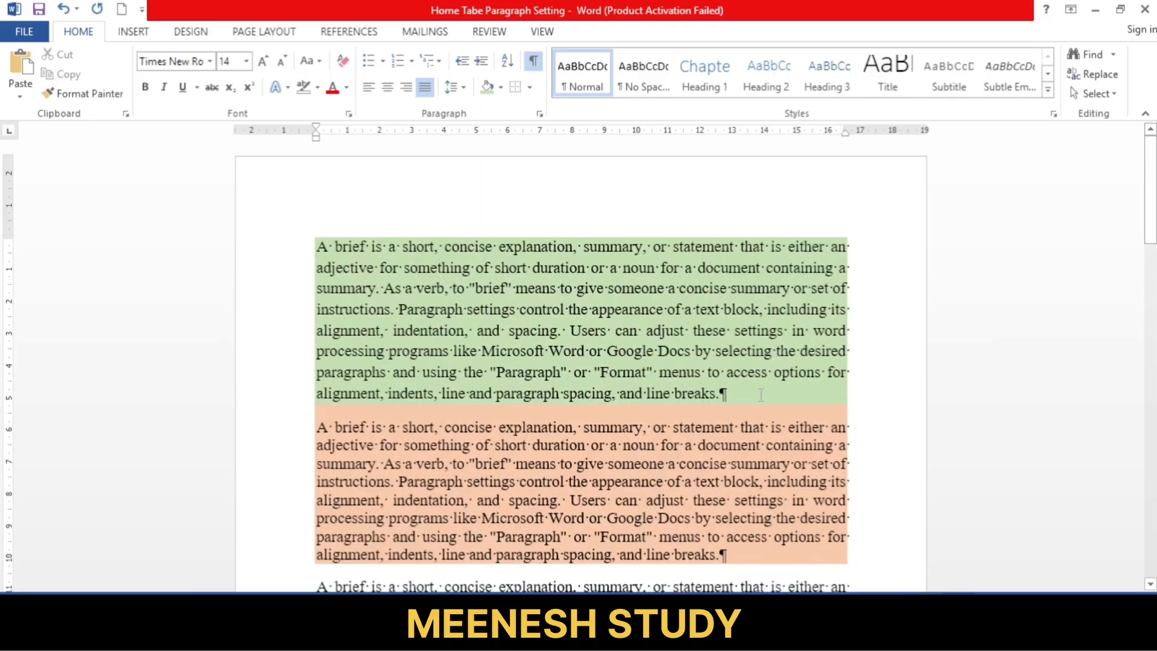
{"action": "scroll", "coordinate": [761, 395], "scroll_direction": "down", "scroll_amount": 3}
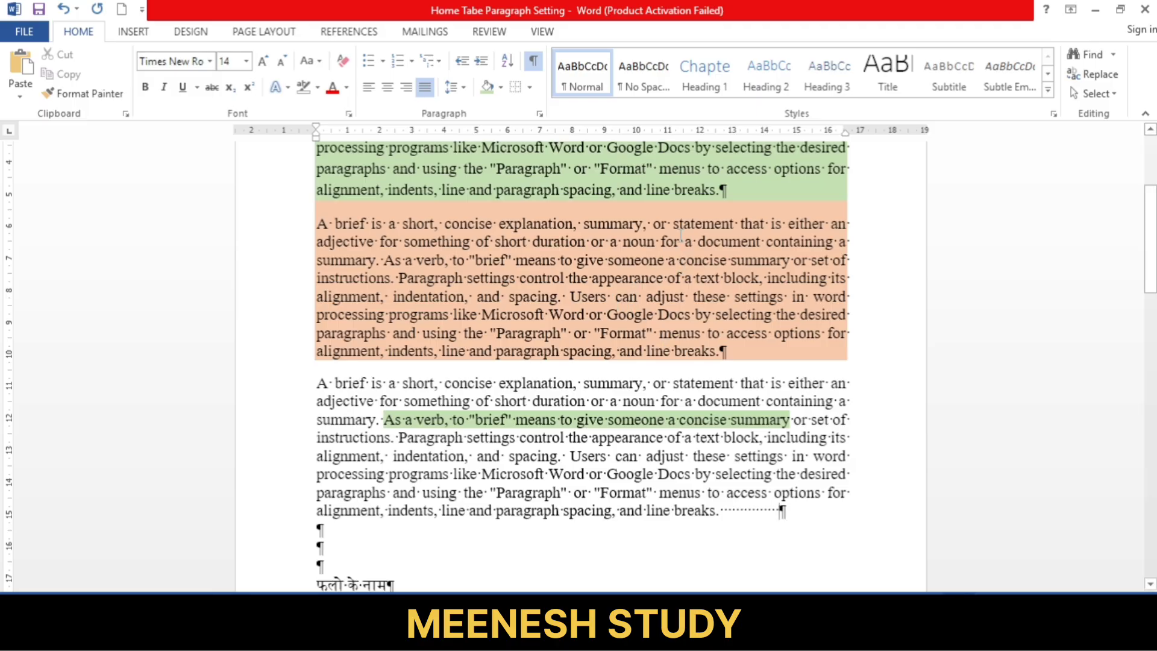
{"action": "scroll", "coordinate": [657, 196], "scroll_direction": "up", "scroll_amount": 3}
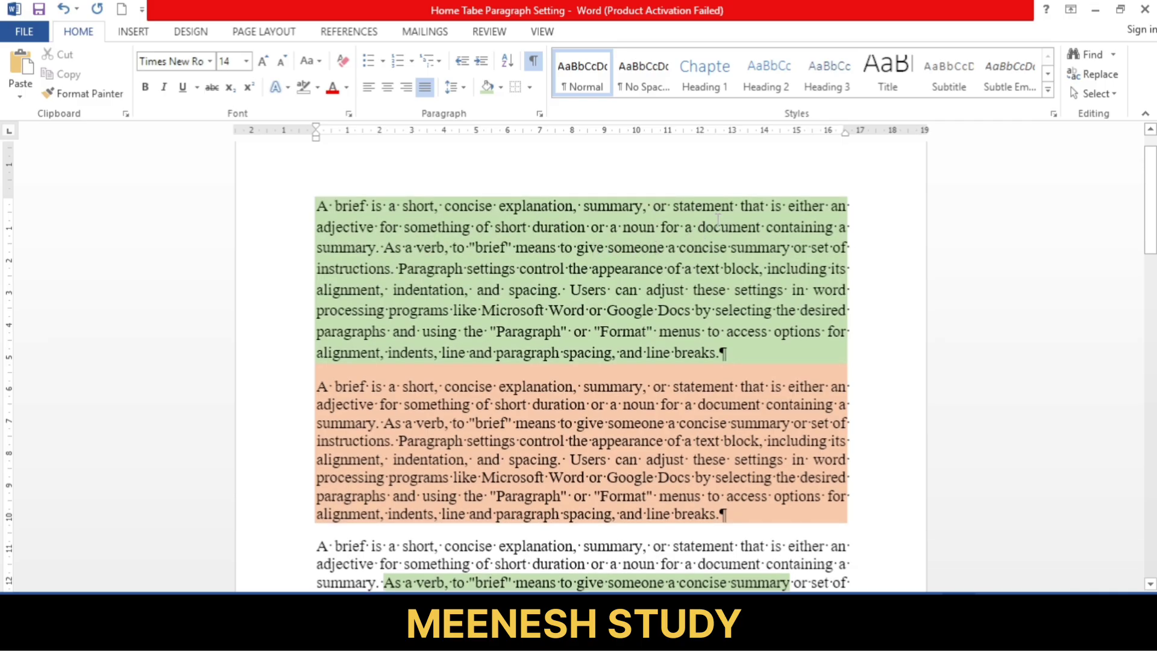
{"action": "scroll", "coordinate": [723, 219], "scroll_direction": "down", "scroll_amount": 10}
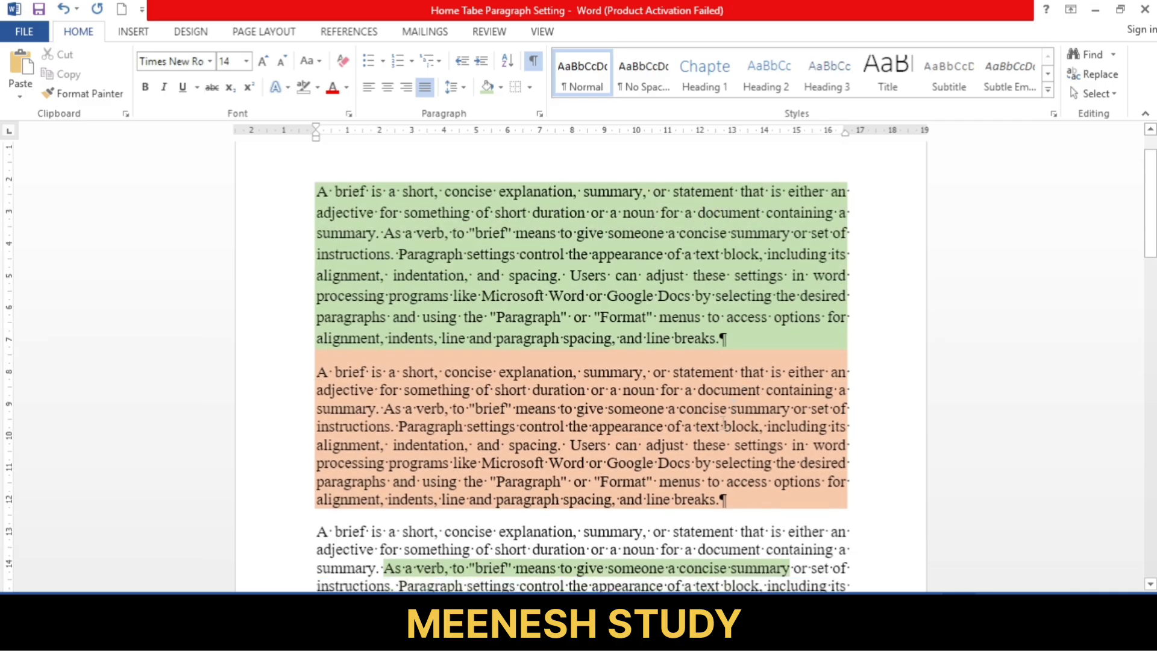
{"action": "scroll", "coordinate": [409, 359], "scroll_direction": "down", "scroll_amount": 6}
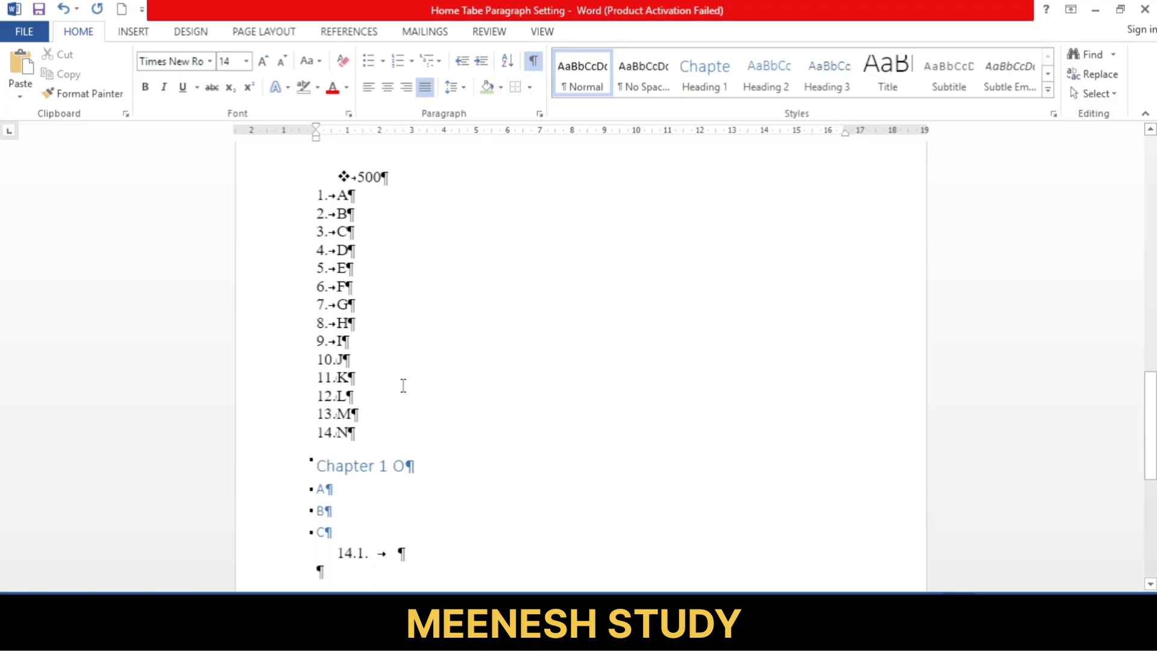
{"action": "scroll", "coordinate": [405, 436], "scroll_direction": "down", "scroll_amount": 1}
Insert seven tabs before the final period of the orange-shaded paragraph.
{"action": "scroll", "coordinate": [412, 427], "scroll_direction": "up", "scroll_amount": 15}
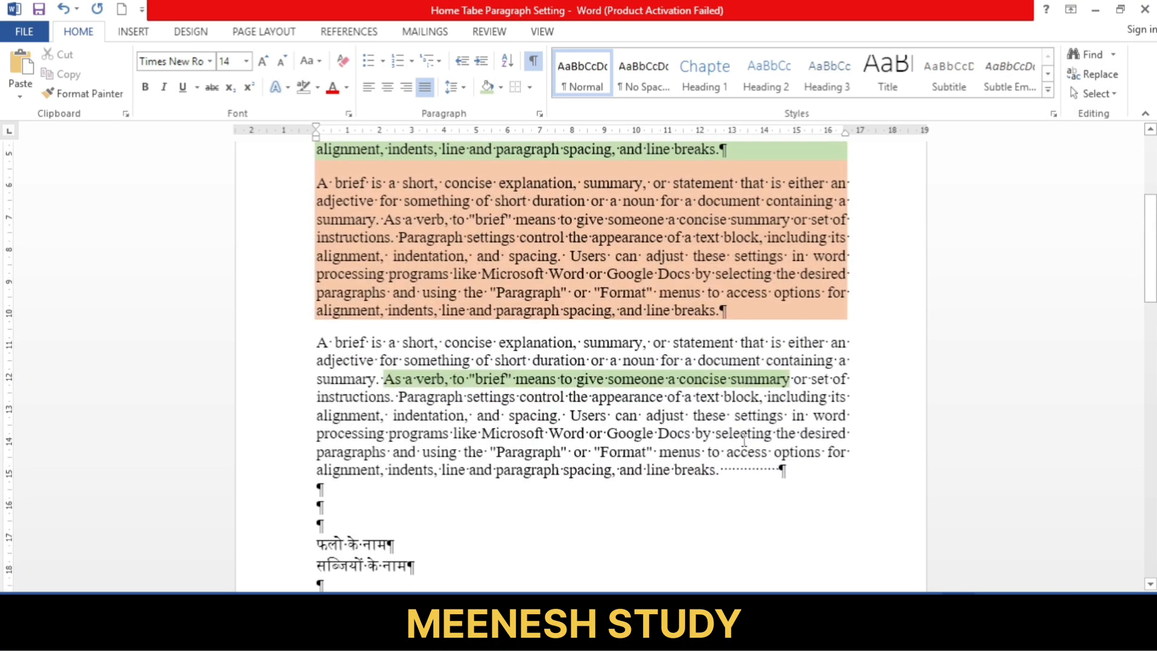
{"action": "left_click", "coordinate": [716, 311]}
{"action": "key", "text": "Tab"}
{"action": "key", "text": "Tab"}
{"action": "key", "text": "Tab"}
{"action": "key", "text": "Tab"}
{"action": "key", "text": "Tab"}
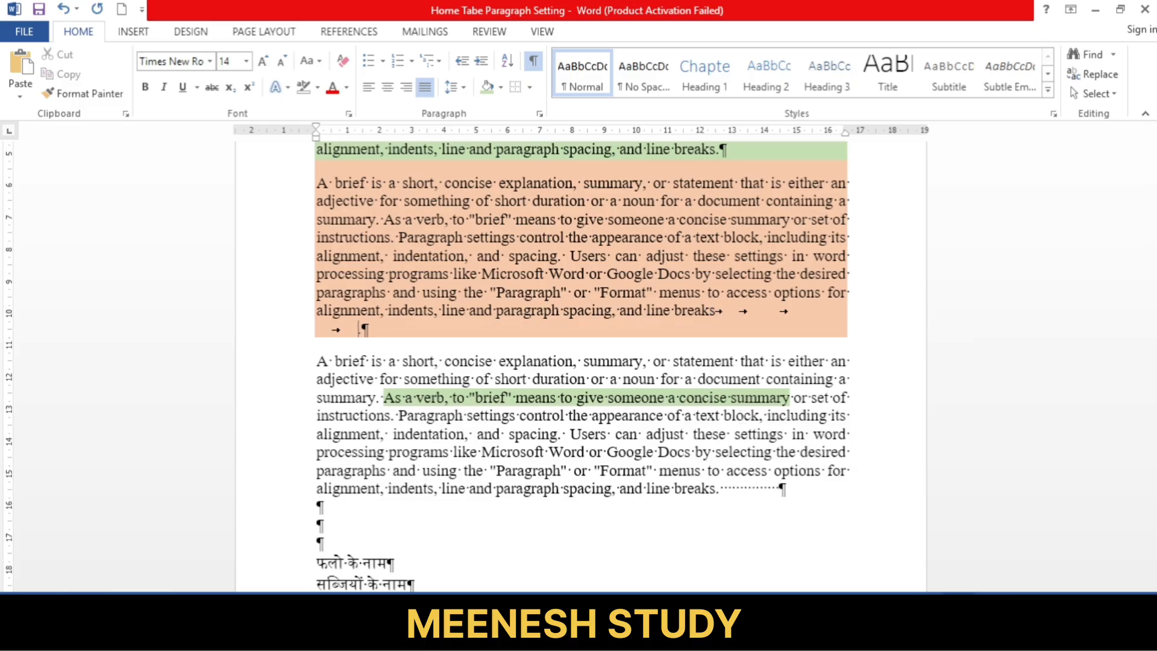
{"action": "key", "text": "Tab"}
{"action": "key", "text": "Tab"}
Review the marks in the lists and insert three more empty paragraphs directly below the third "A brief" paragraph.
{"action": "scroll", "coordinate": [356, 441], "scroll_direction": "down", "scroll_amount": 3}
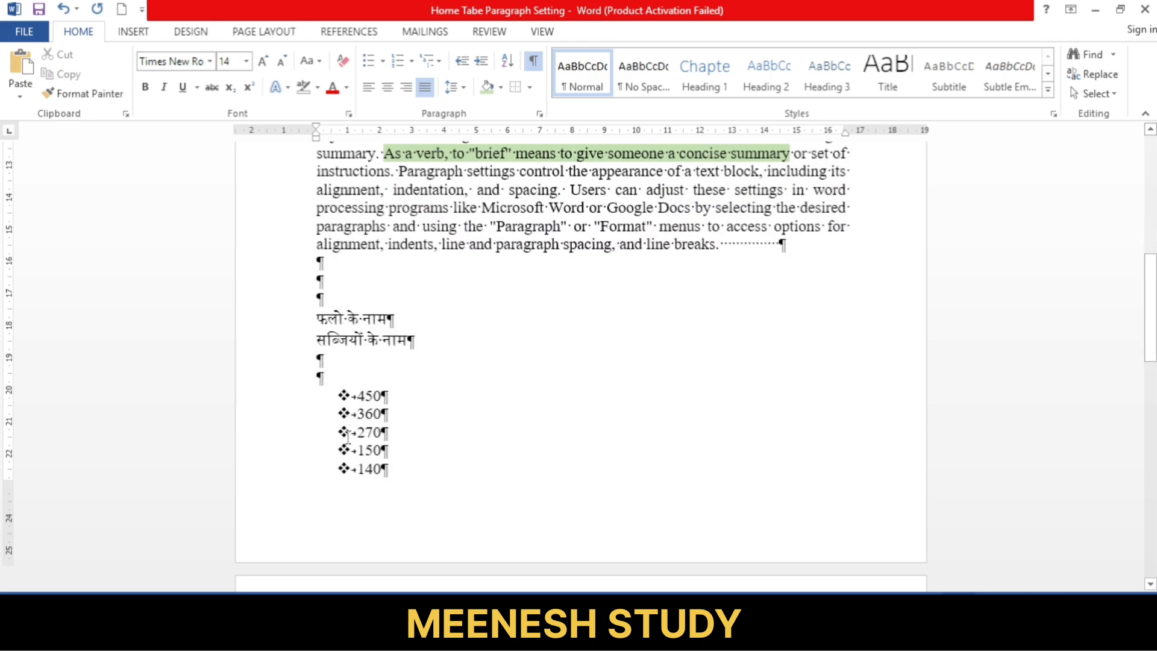
{"action": "scroll", "coordinate": [362, 463], "scroll_direction": "down", "scroll_amount": 3}
{"action": "scroll", "coordinate": [362, 464], "scroll_direction": "down", "scroll_amount": 4}
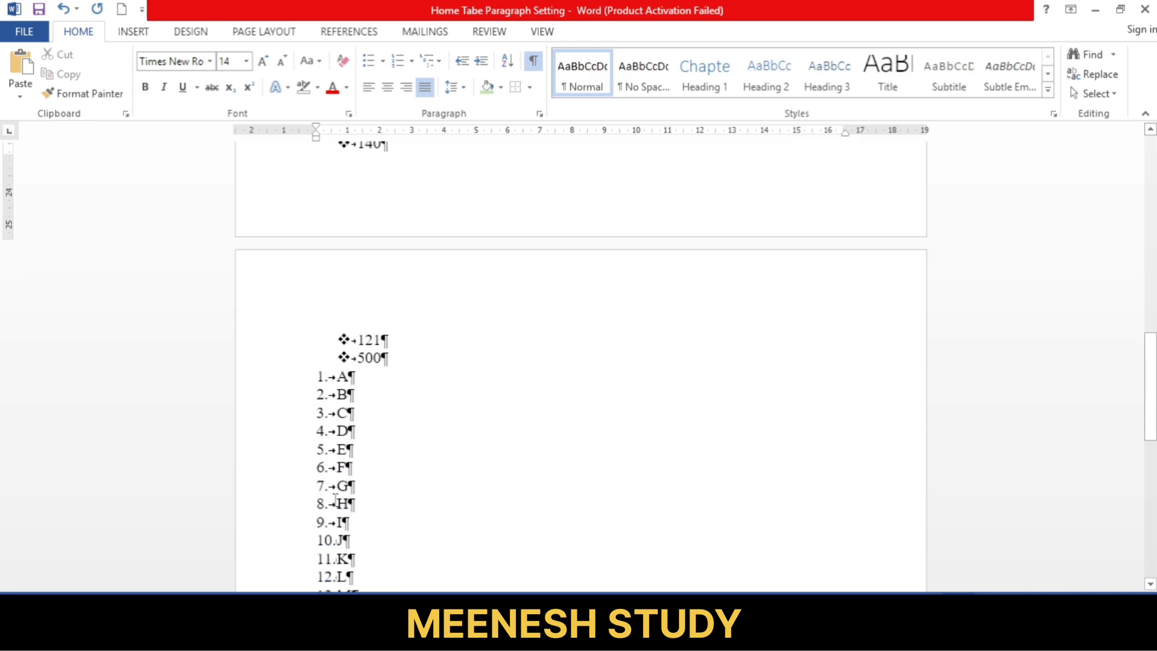
{"action": "scroll", "coordinate": [337, 518], "scroll_direction": "down", "scroll_amount": 3}
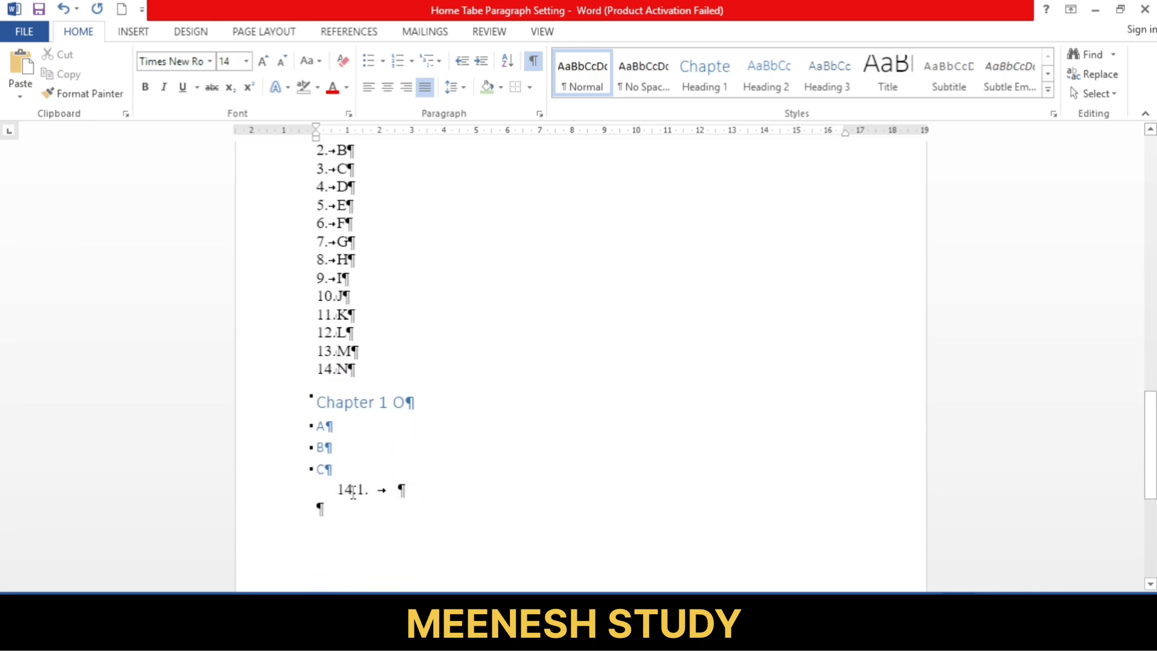
{"action": "scroll", "coordinate": [385, 494], "scroll_direction": "up", "scroll_amount": 15}
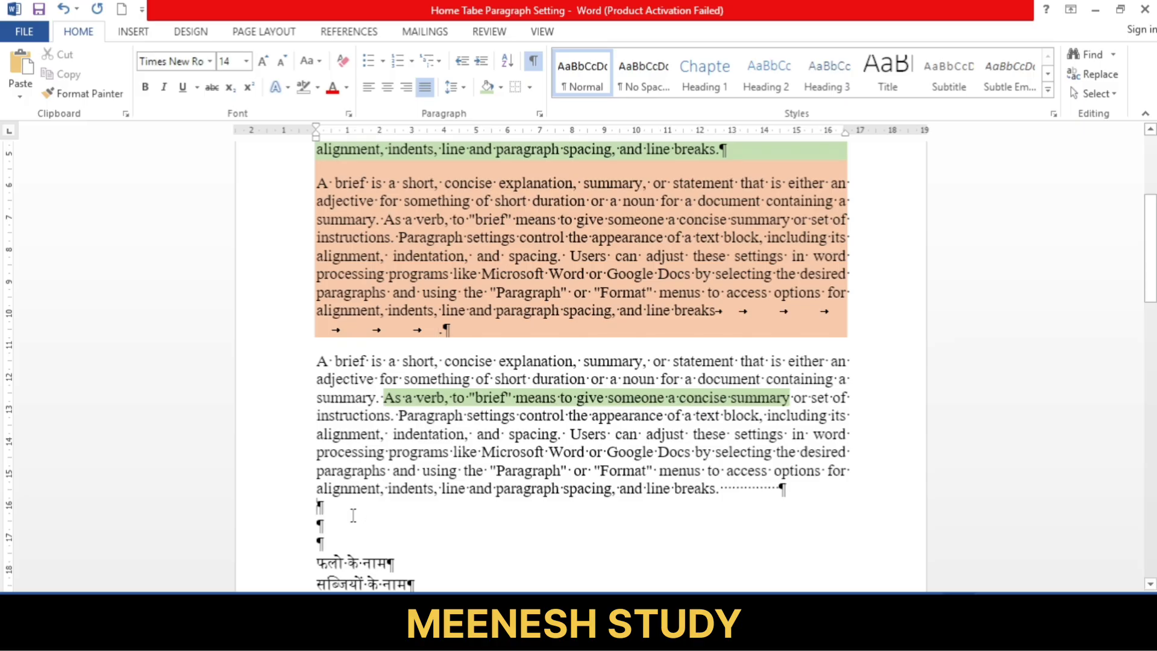
{"action": "key", "text": "Return"}
{"action": "key", "text": "Return"}
{"action": "key", "text": "Return"}
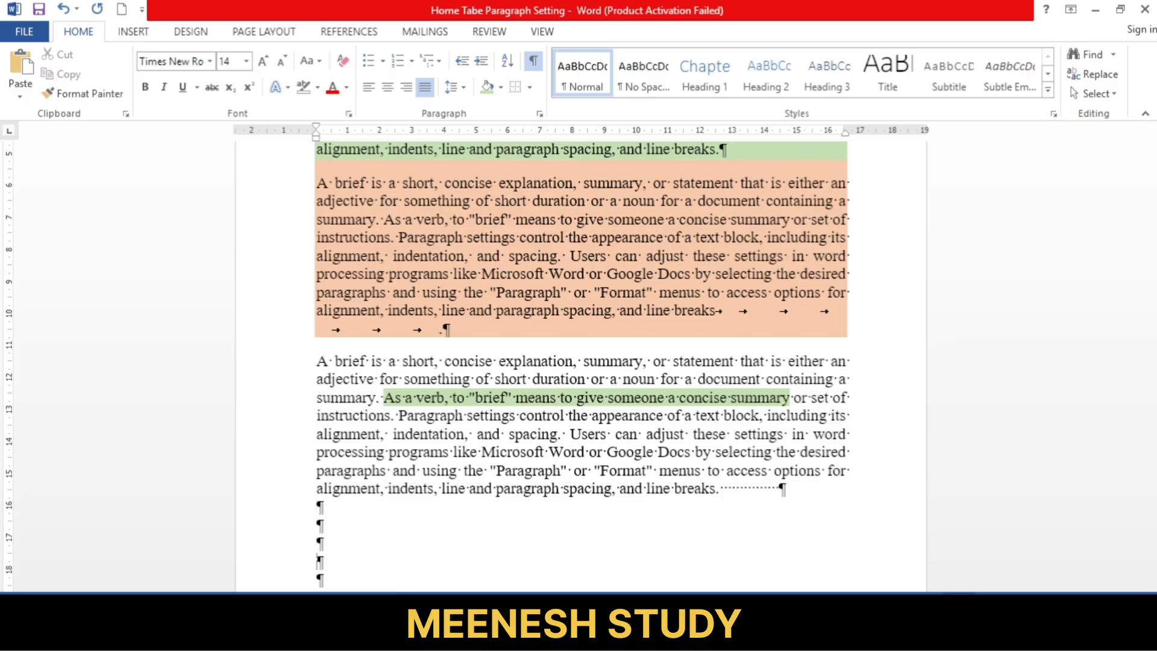